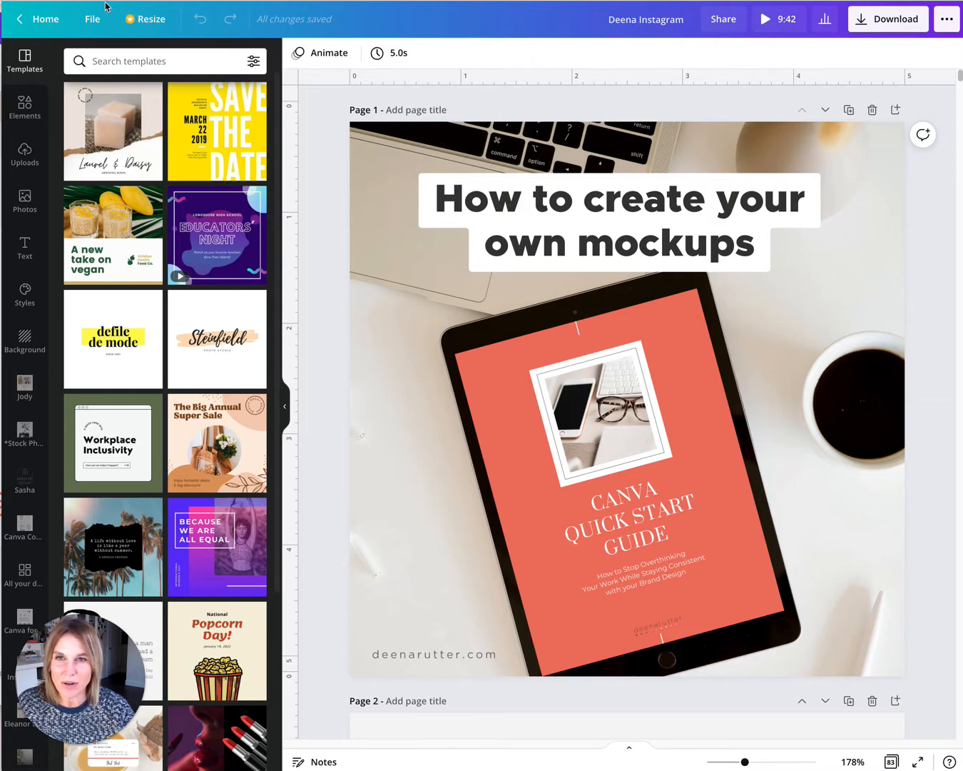
Return to the home page and open the Lead Magnet Deena design.
{"action": "left_click", "coordinate": [21, 22]}
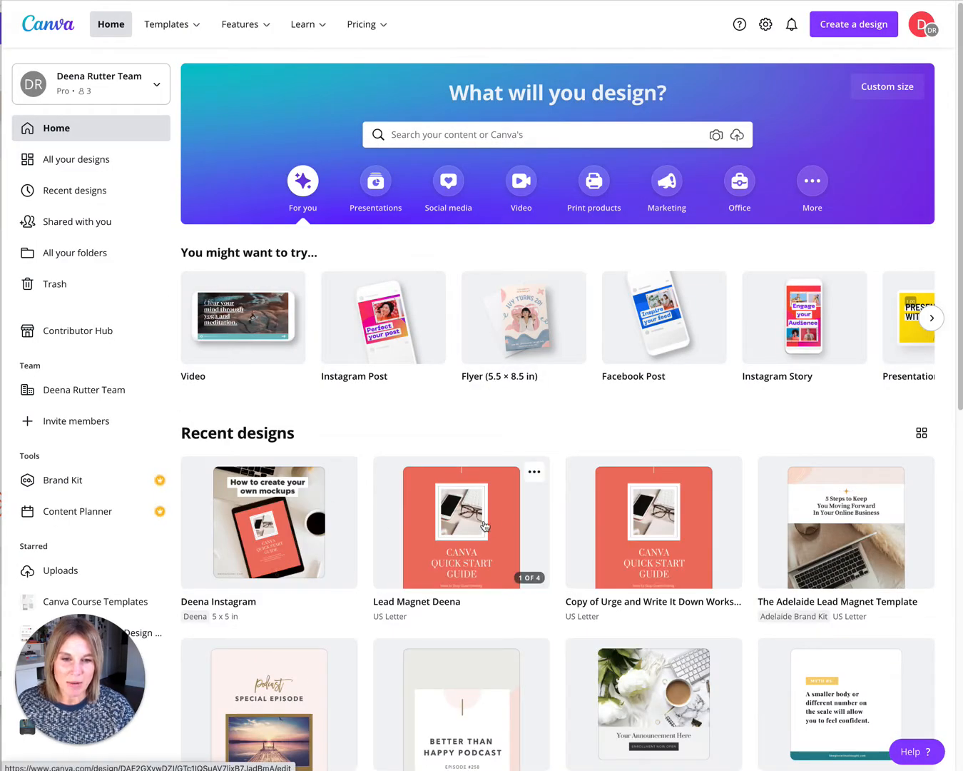
{"action": "left_click", "coordinate": [428, 520]}
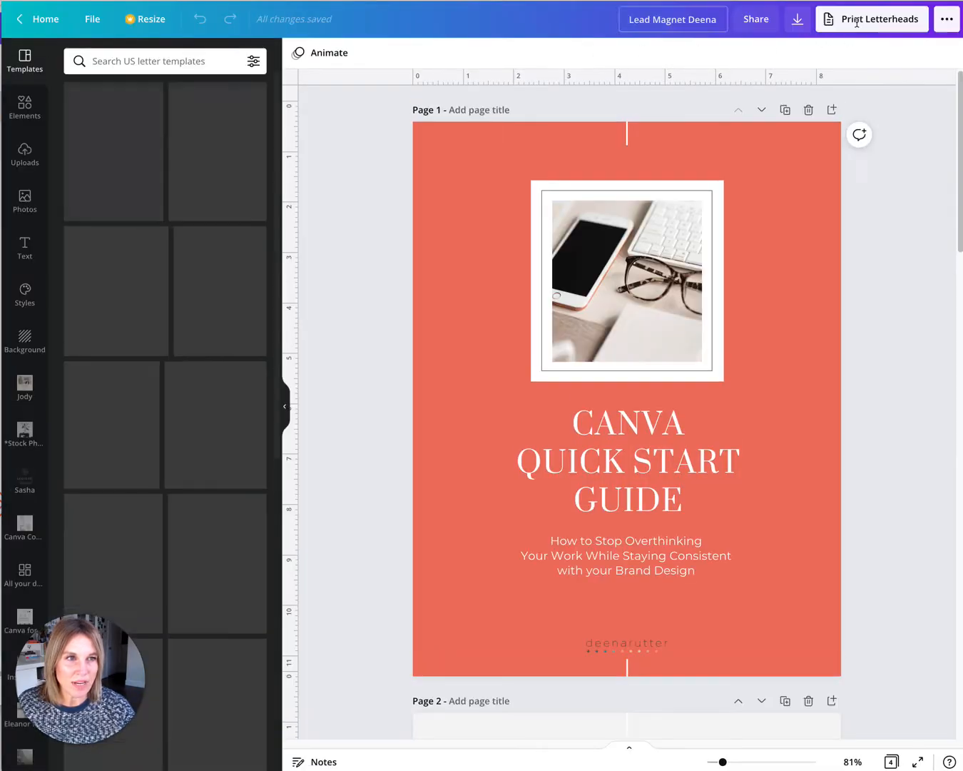
Download only Page 1 of the design as a PNG file.
{"action": "left_click", "coordinate": [797, 20]}
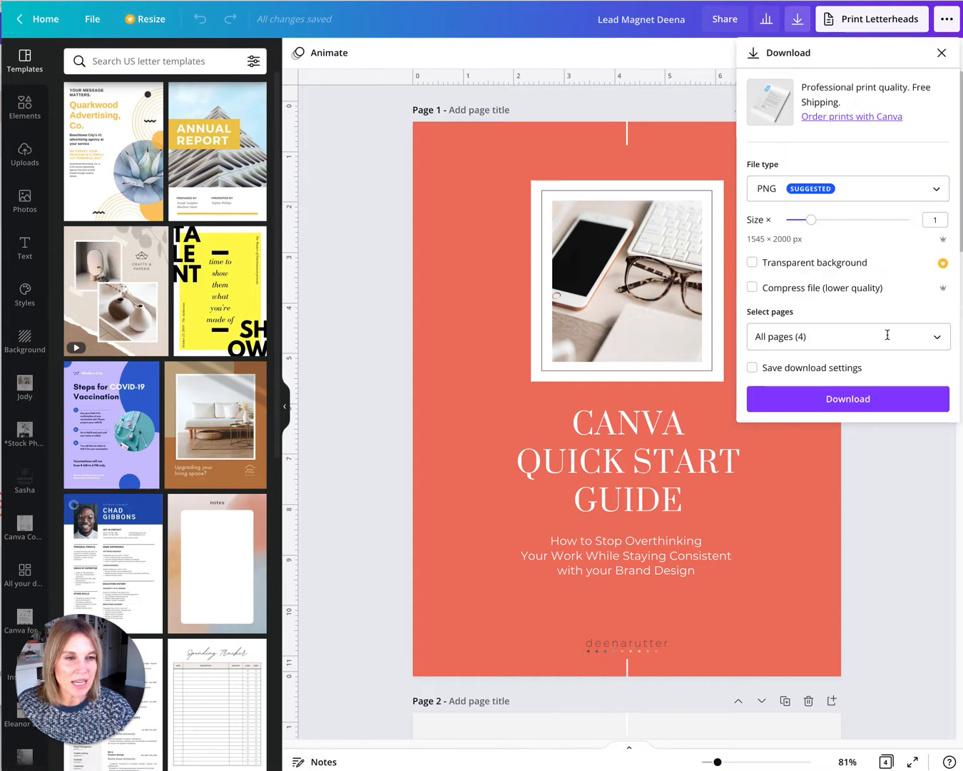
{"action": "left_click", "coordinate": [931, 338]}
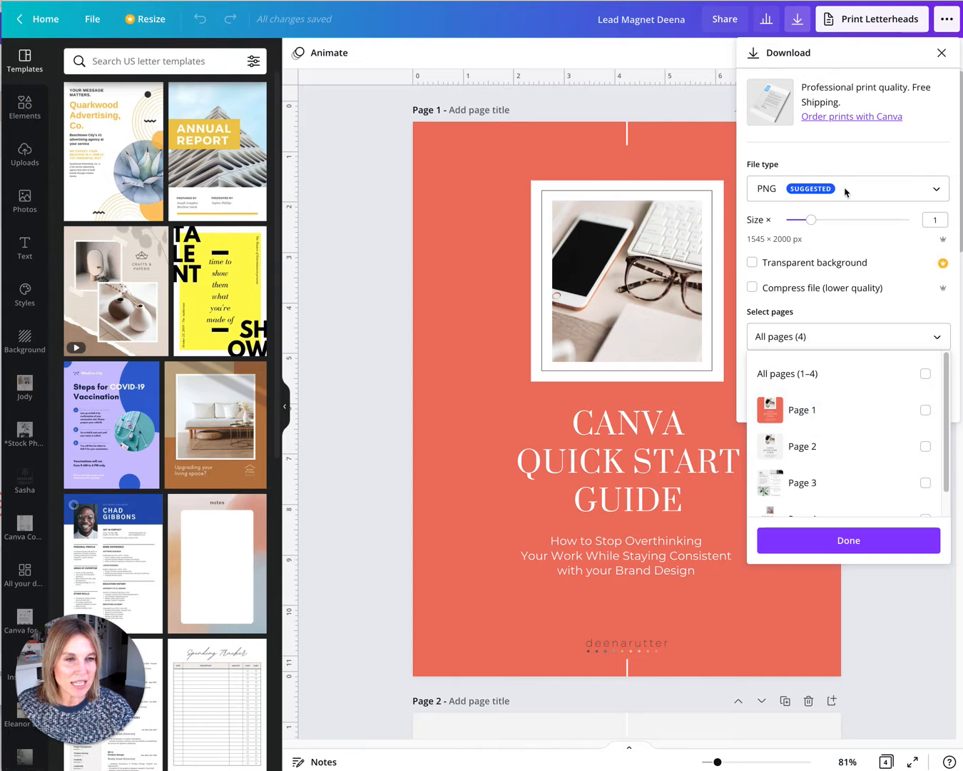
{"action": "left_click", "coordinate": [925, 409]}
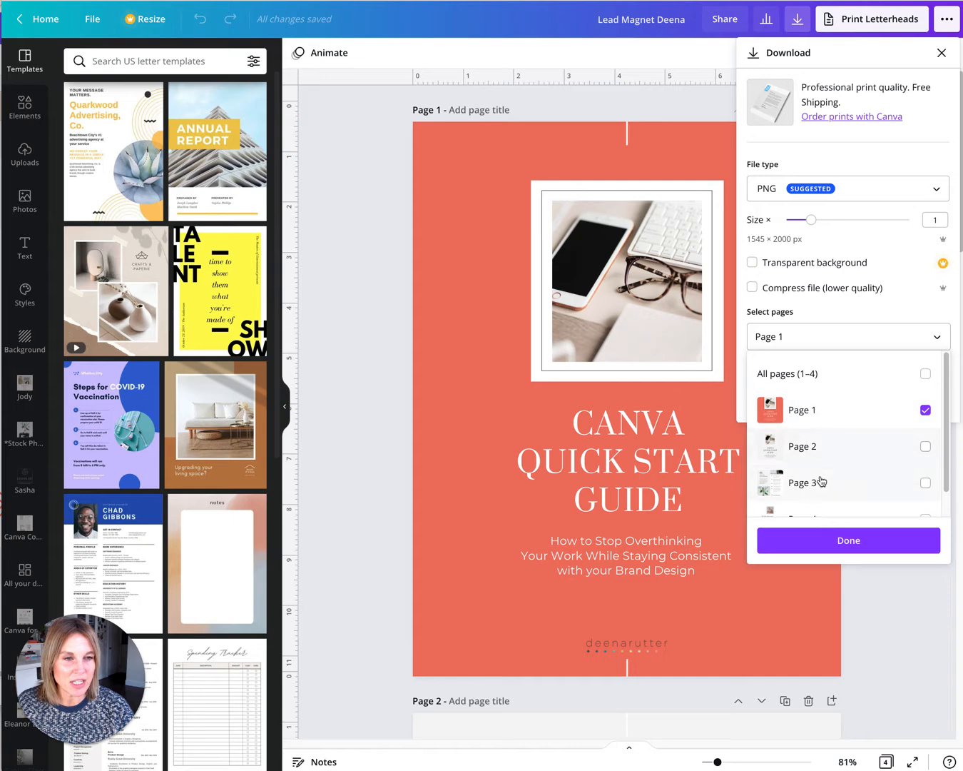
{"action": "left_click", "coordinate": [848, 545]}
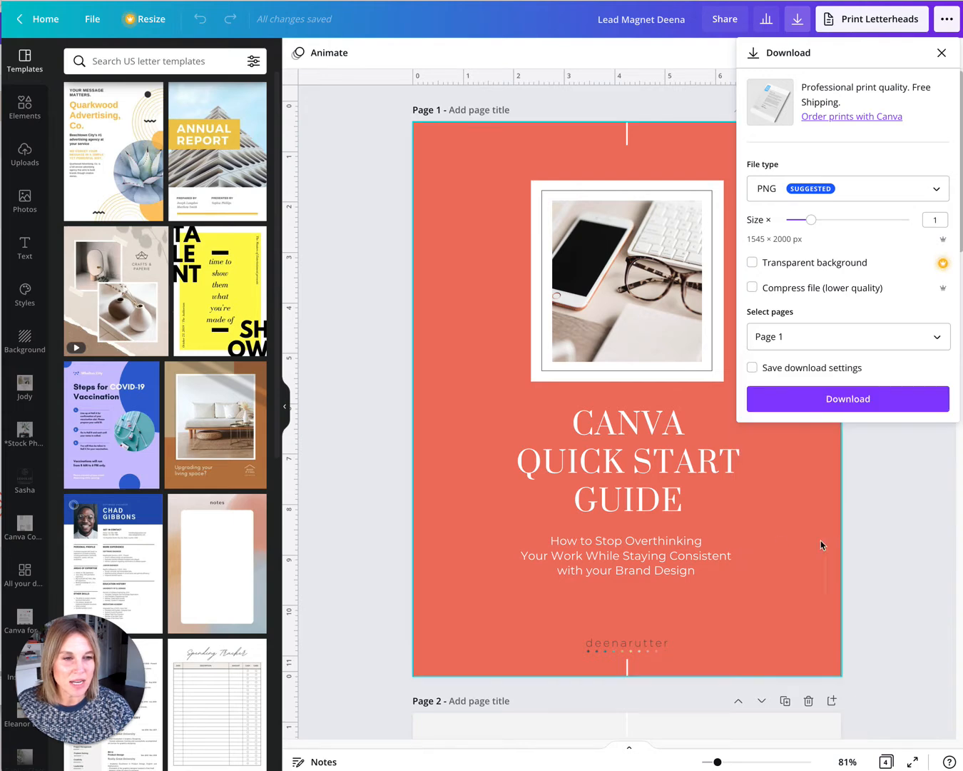
{"action": "left_click", "coordinate": [839, 401]}
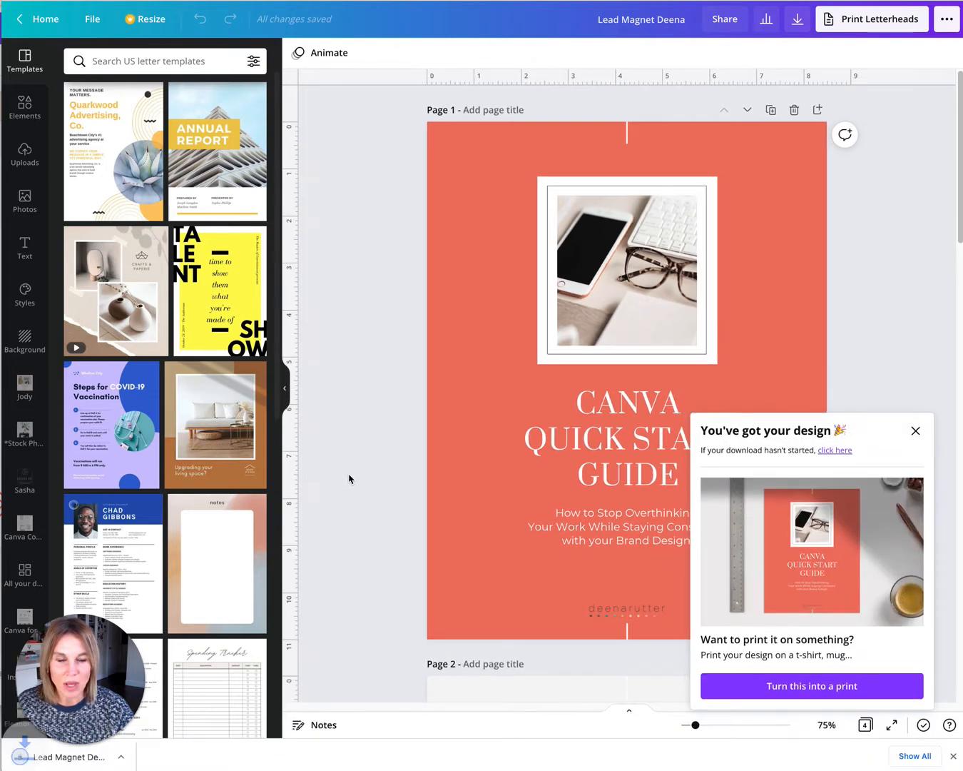
Switch to the website tab and capture a screenshot of the Work With Me page.
{"action": "key", "text": "ctrl+Tab"}
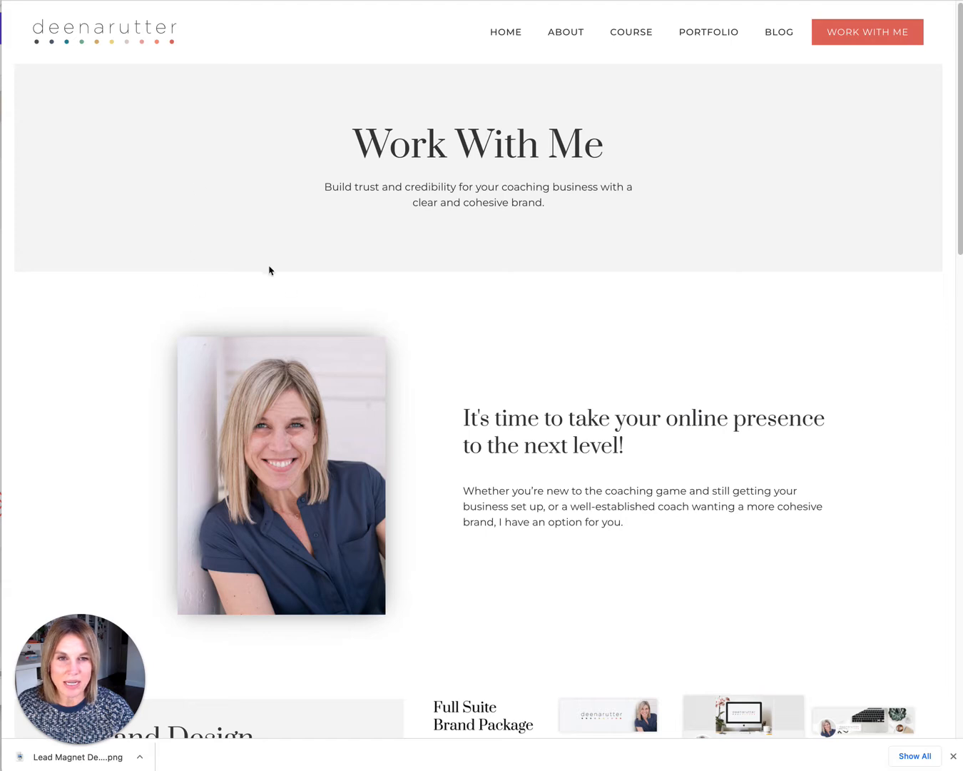
{"action": "left_click_drag", "start_coordinate": [95, 680], "coordinate": [91, 731]}
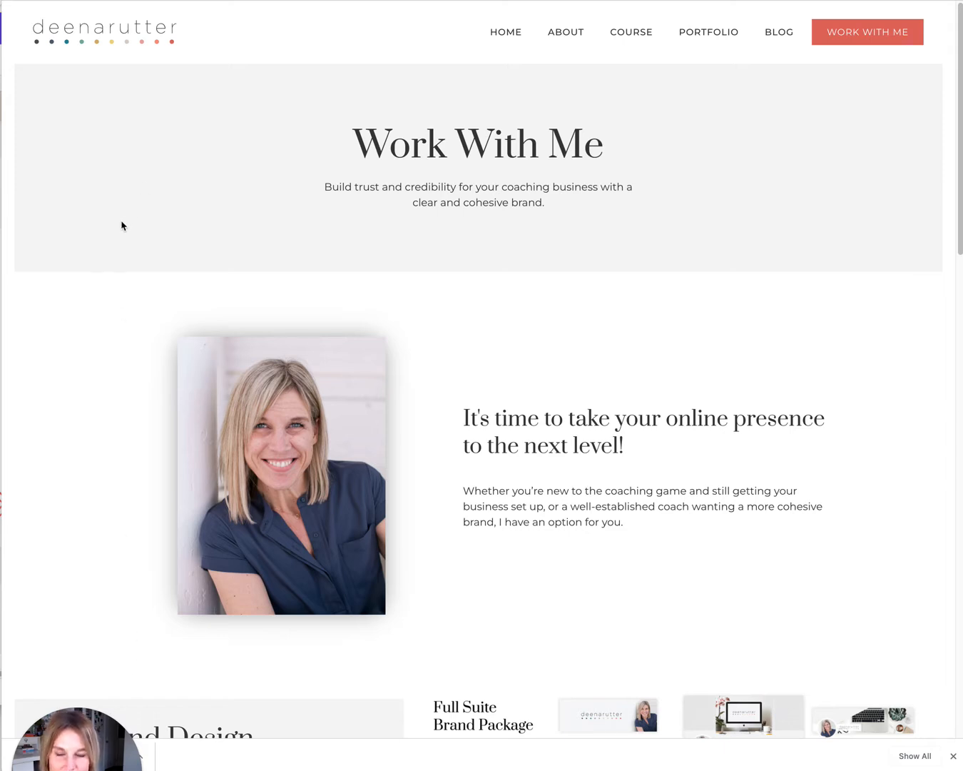
{"action": "key", "text": "super+shift+4"}
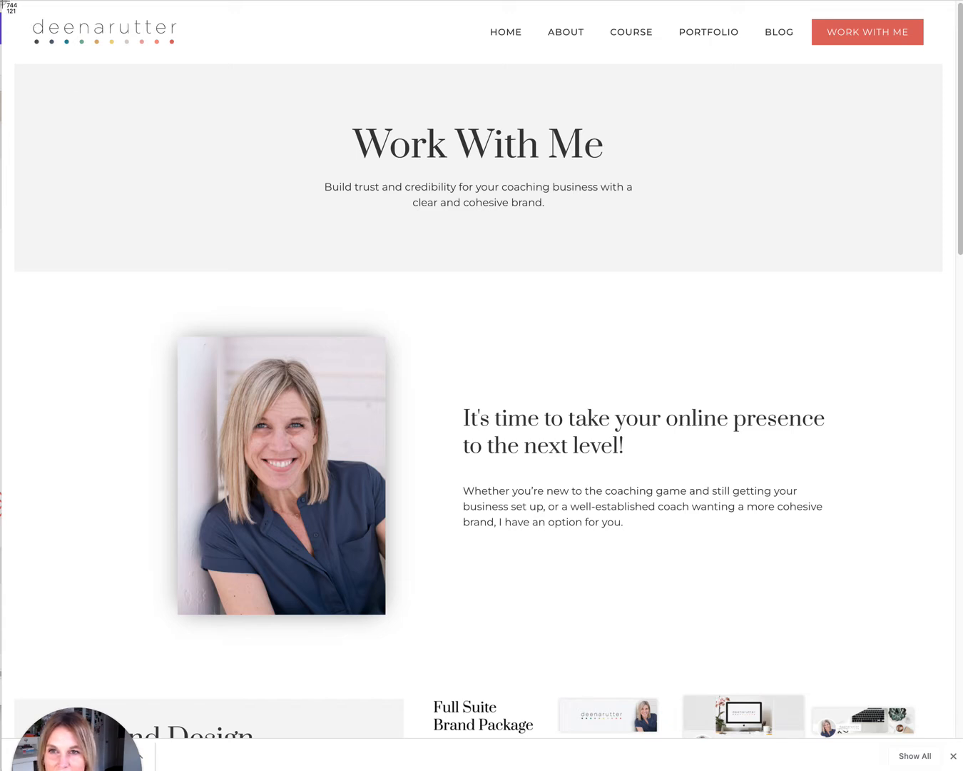
{"action": "left_click_drag", "start_coordinate": [2, 3], "coordinate": [943, 692]}
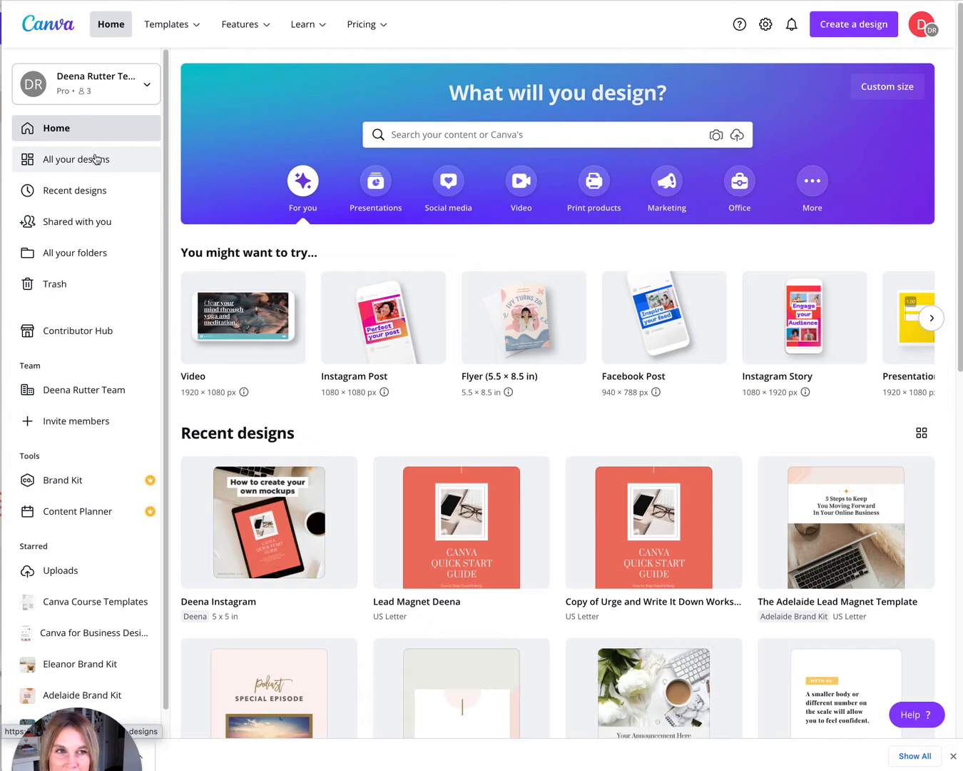
Create a new custom-size design of 1800 × 1800 px.
{"action": "left_click", "coordinate": [852, 27]}
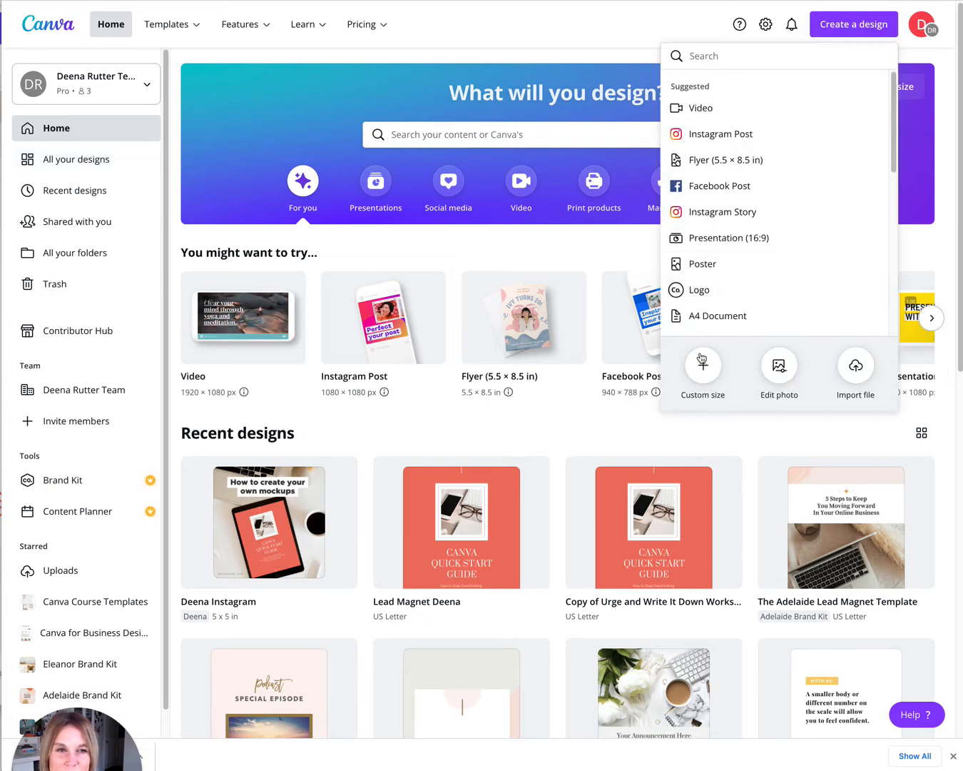
{"action": "type", "text": "insta"}
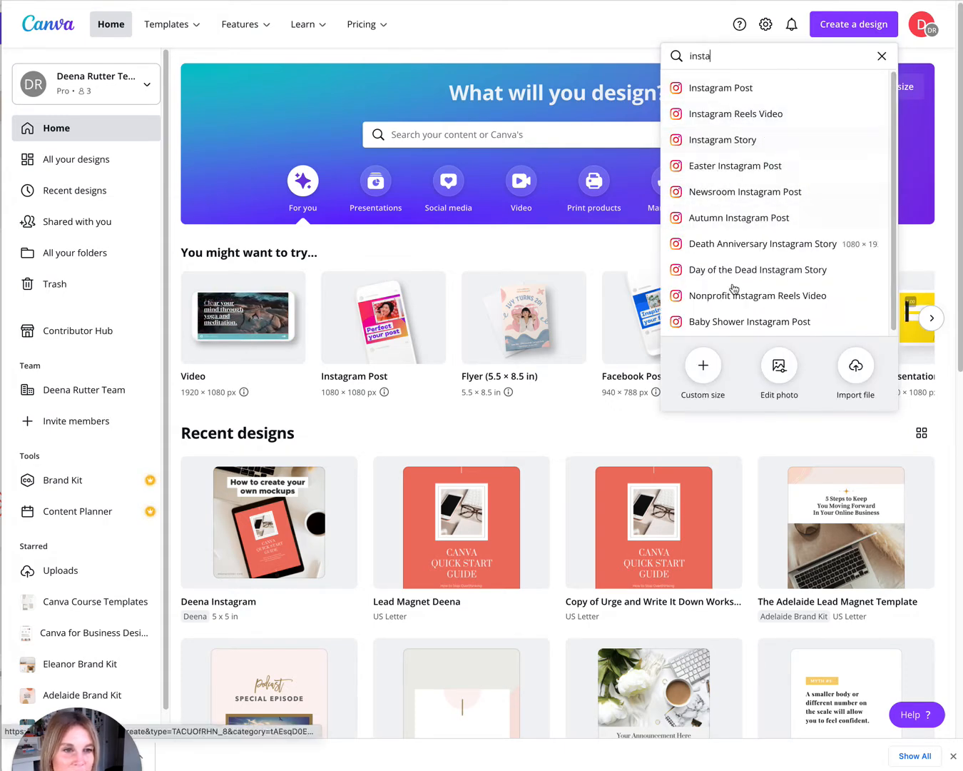
{"action": "left_click", "coordinate": [703, 365]}
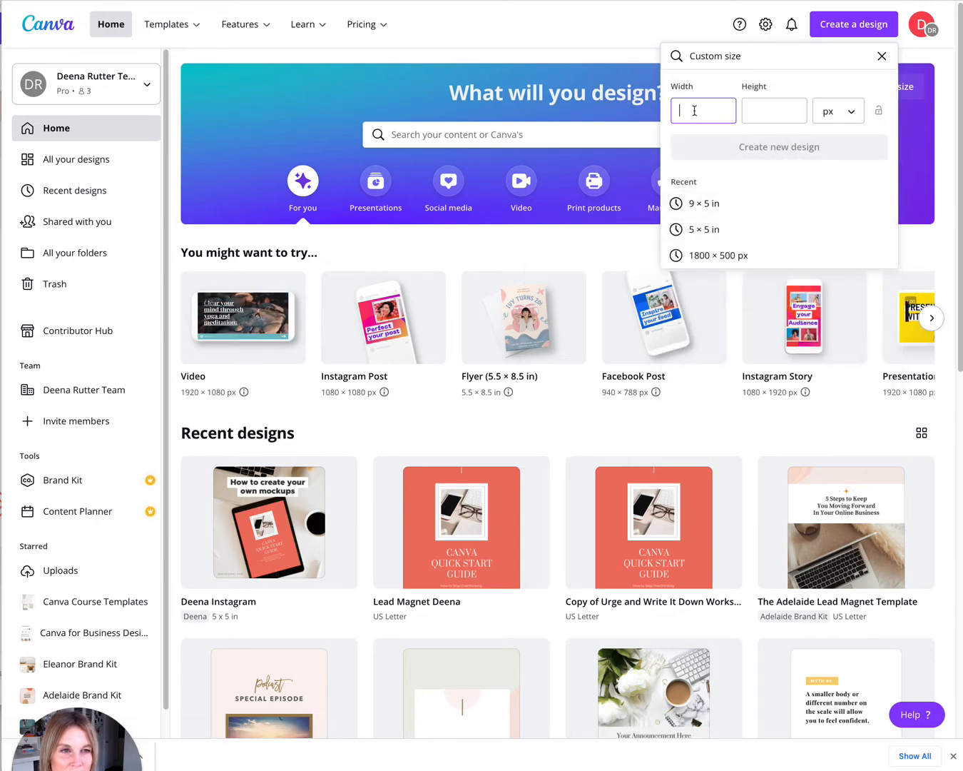
{"action": "type", "text": "180"}
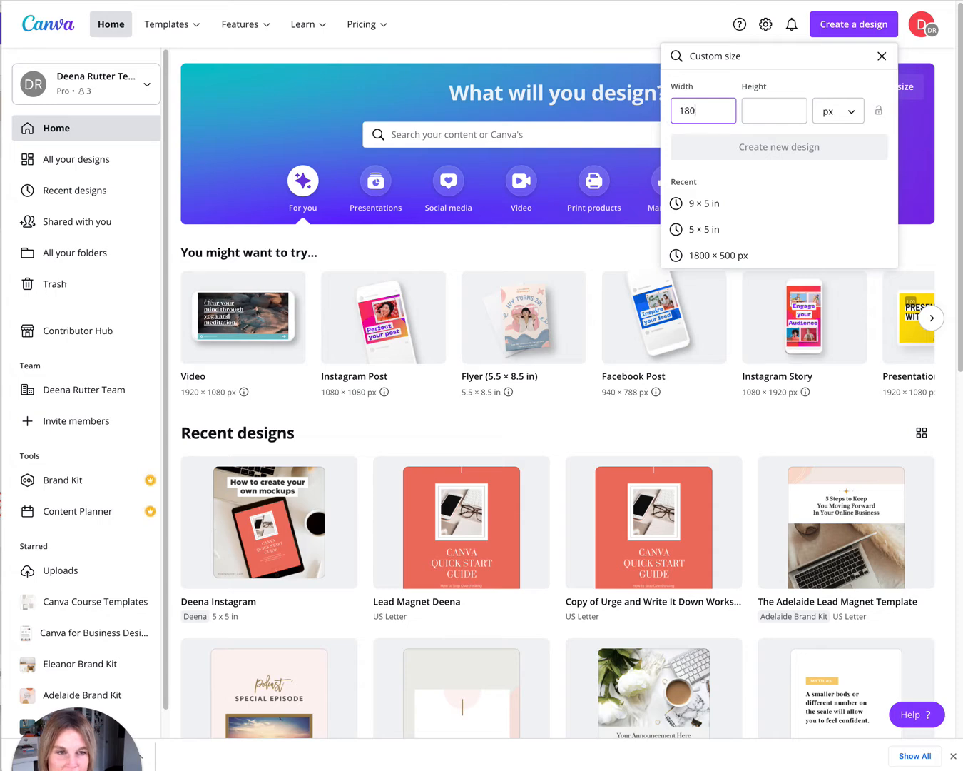
{"action": "type", "text": "0"}
{"action": "key", "text": "Tab"}
{"action": "type", "text": "1800"}
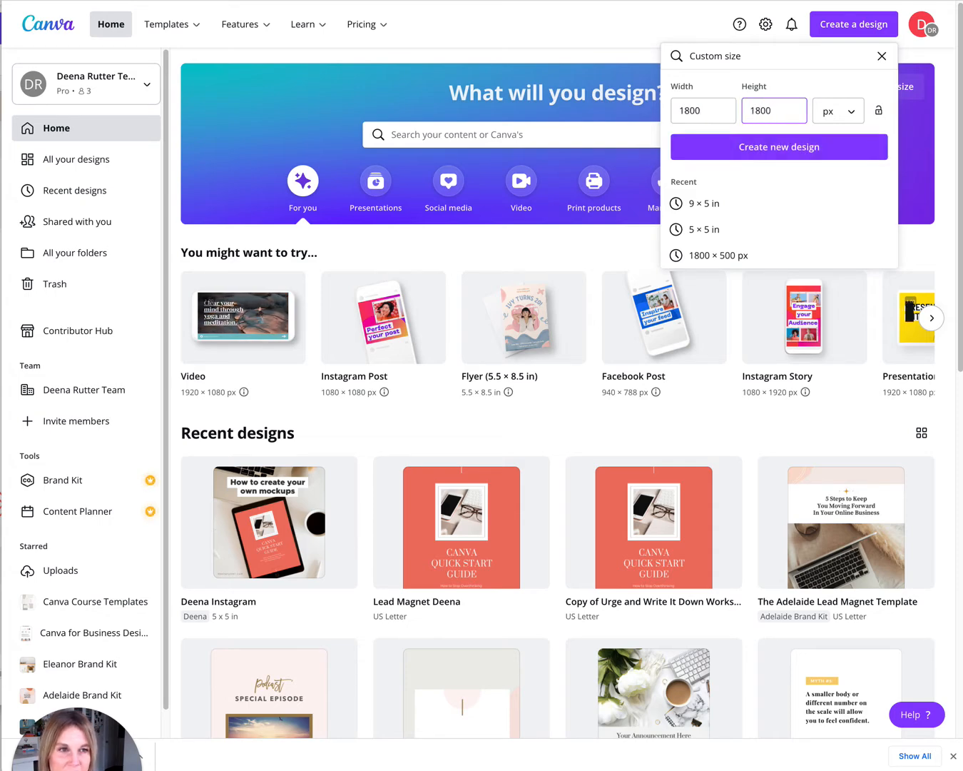
{"action": "left_click", "coordinate": [778, 153]}
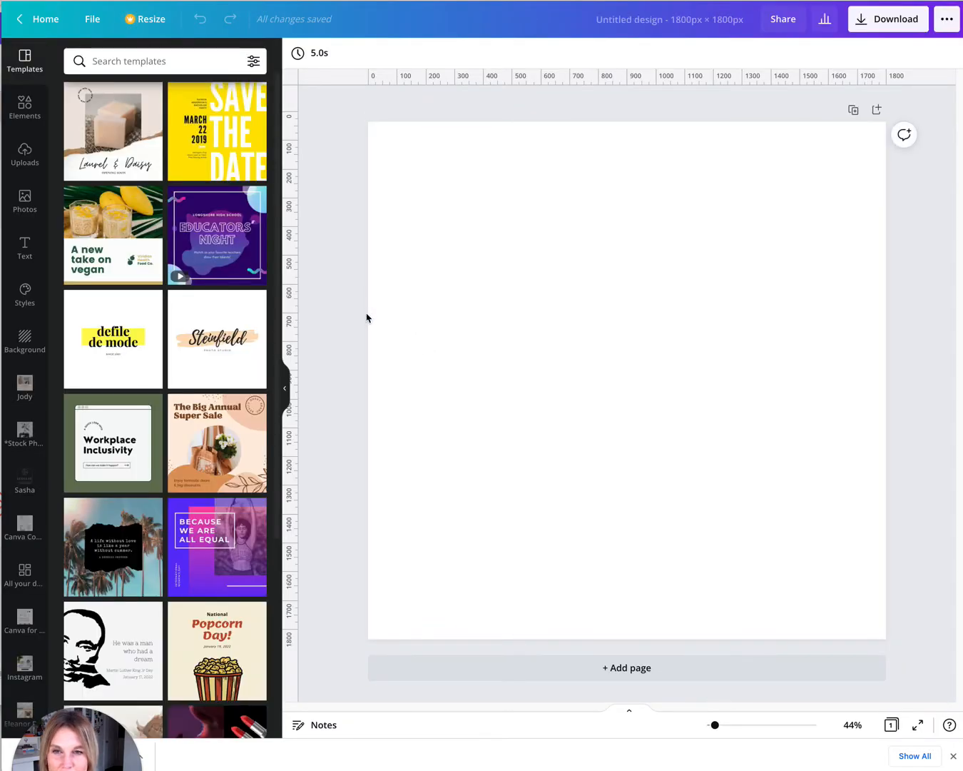
Upload Lead Magnet Deena.png from the Downloads folder into the design's uploads.
{"action": "left_click", "coordinate": [25, 155]}
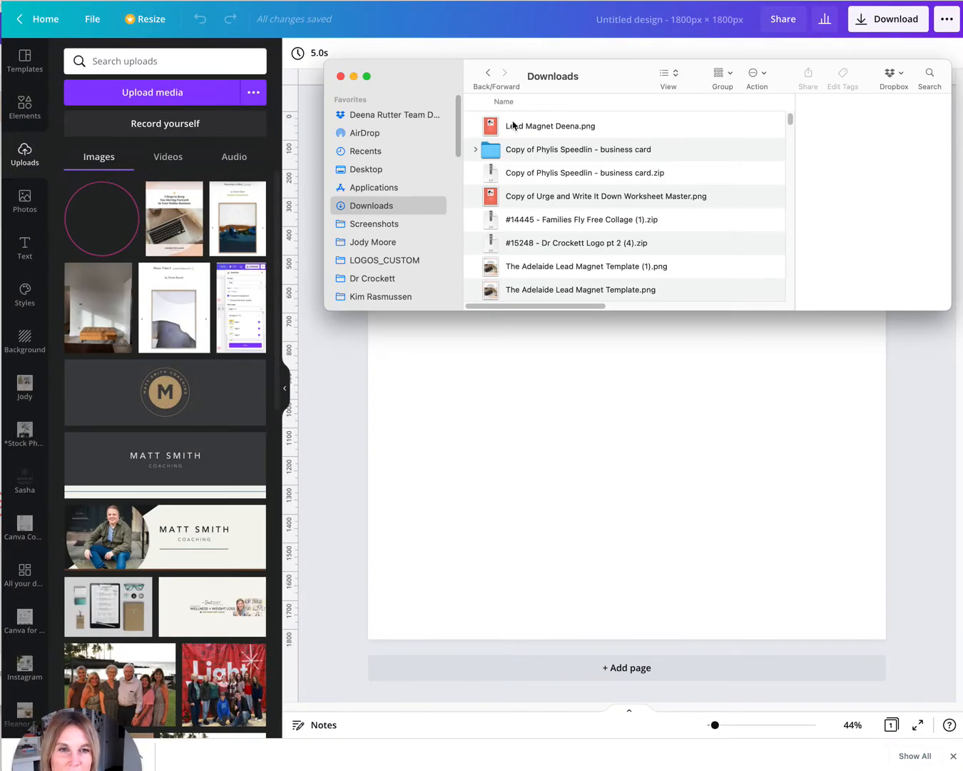
{"action": "left_click", "coordinate": [515, 127]}
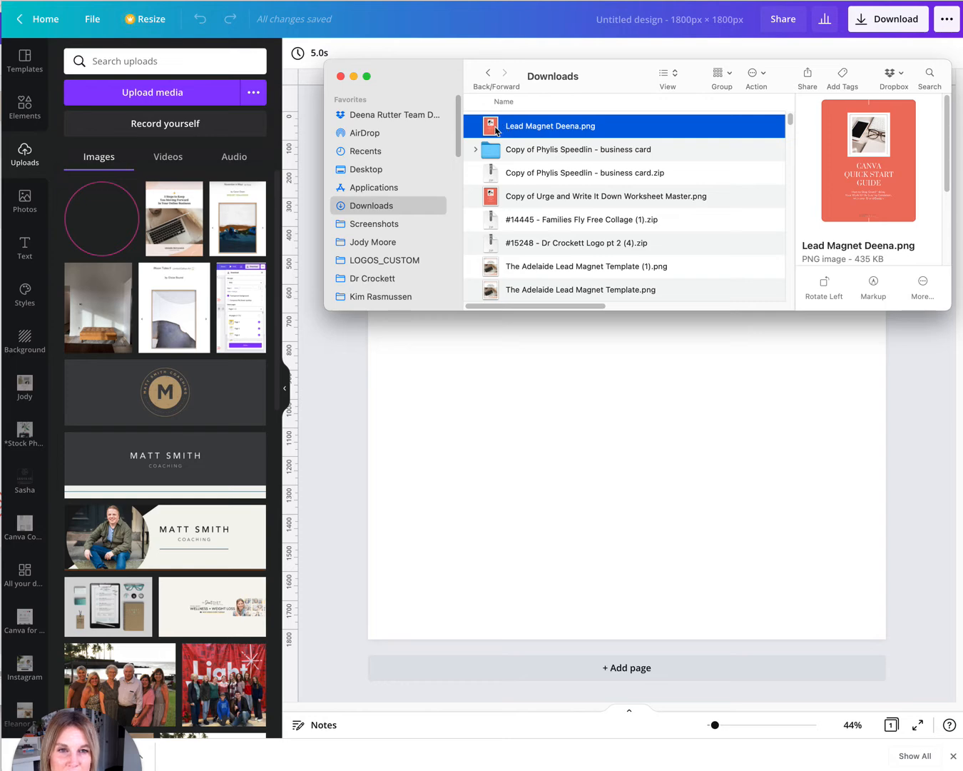
{"action": "left_click_drag", "start_coordinate": [496, 131], "coordinate": [117, 219]}
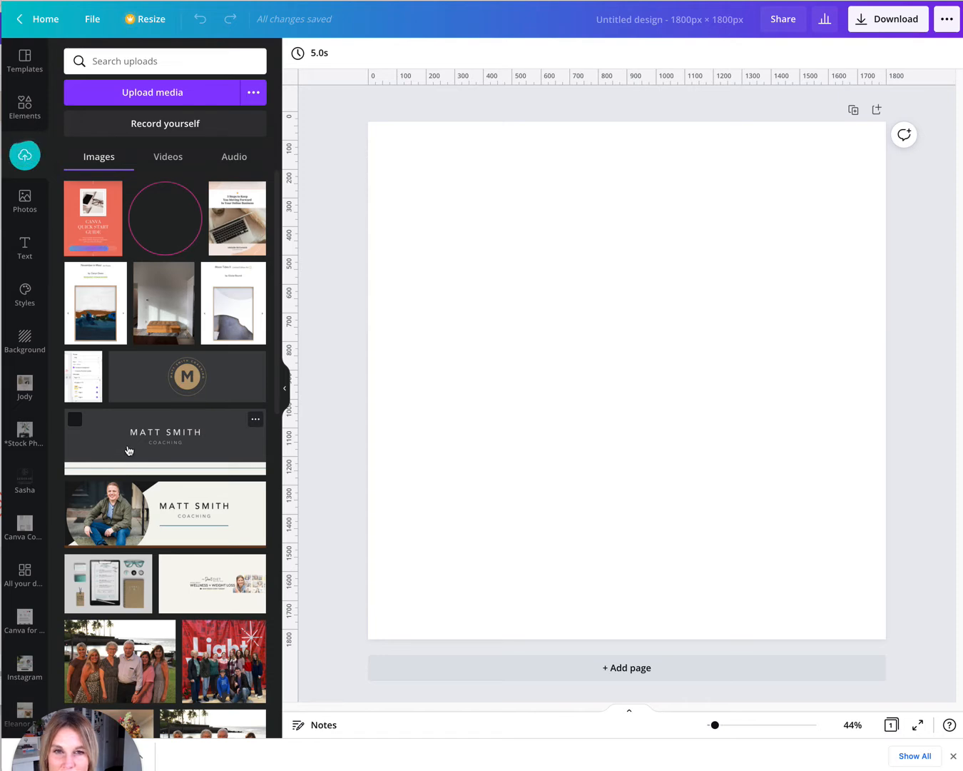
Upload the newest screenshot from the Screenshots folder into the uploads as well.
{"action": "key", "text": "super+Tab"}
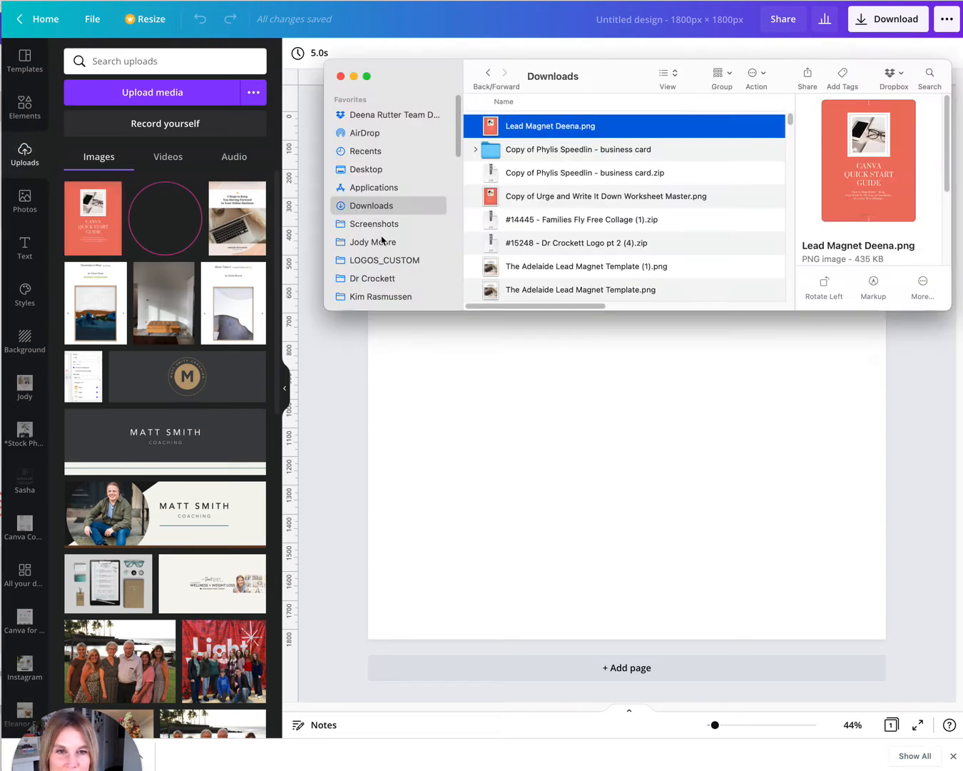
{"action": "left_click", "coordinate": [364, 224]}
{"action": "left_click", "coordinate": [532, 121]}
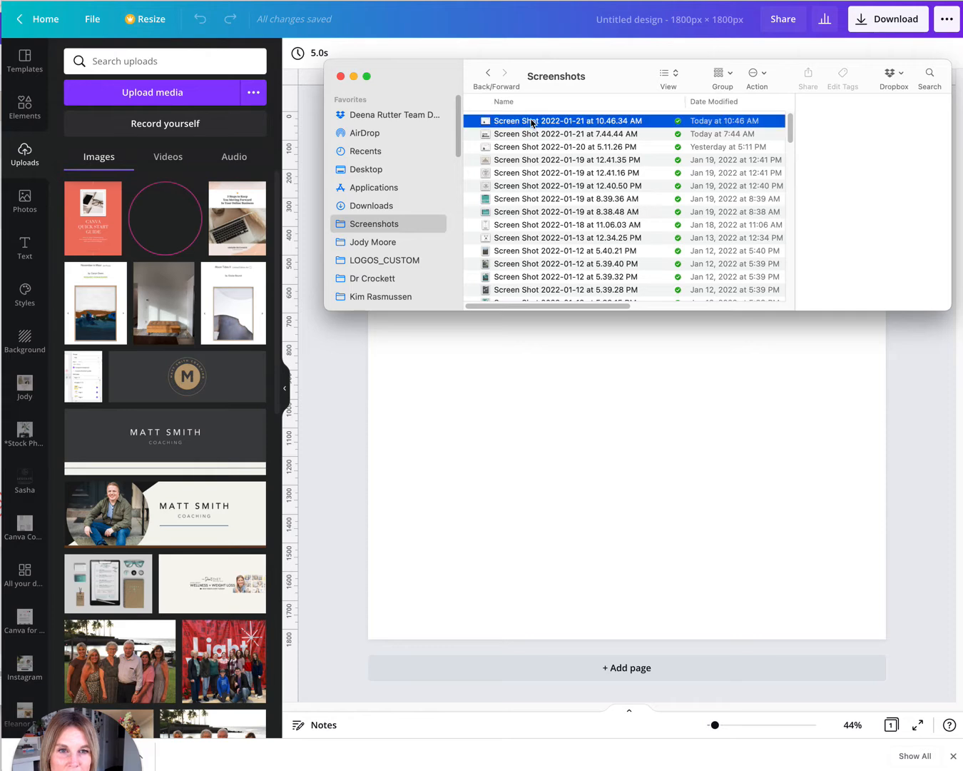
{"action": "left_click_drag", "start_coordinate": [529, 124], "coordinate": [160, 229]}
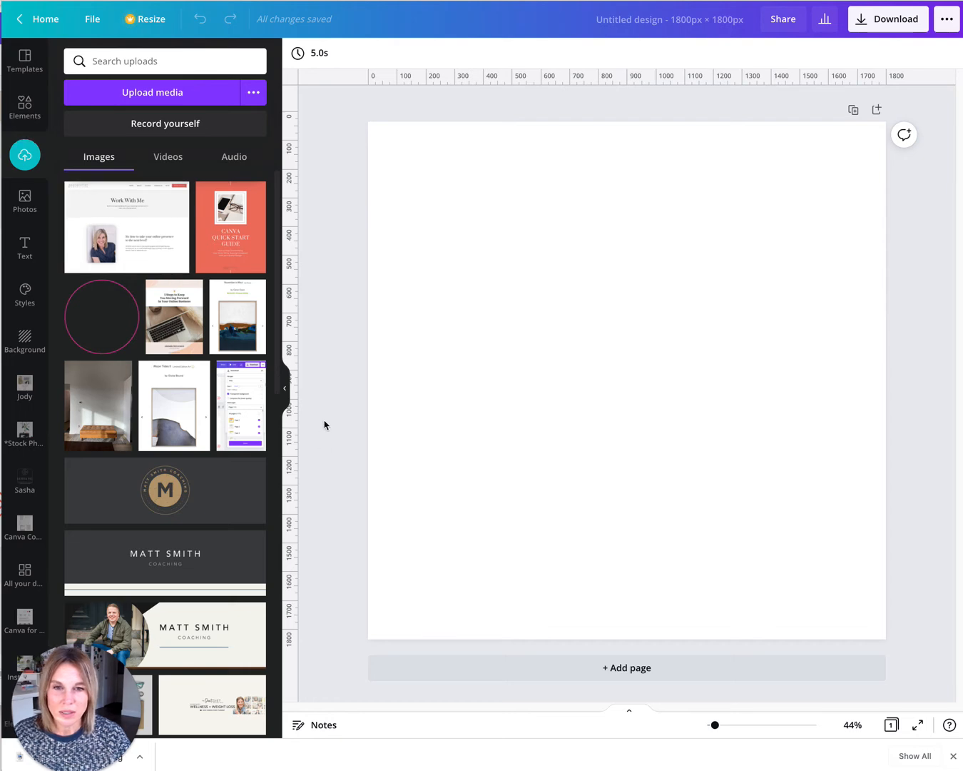
Search photos for magazine mockup and add a blank standing magazine cover photo to the page.
{"action": "left_click", "coordinate": [469, 390]}
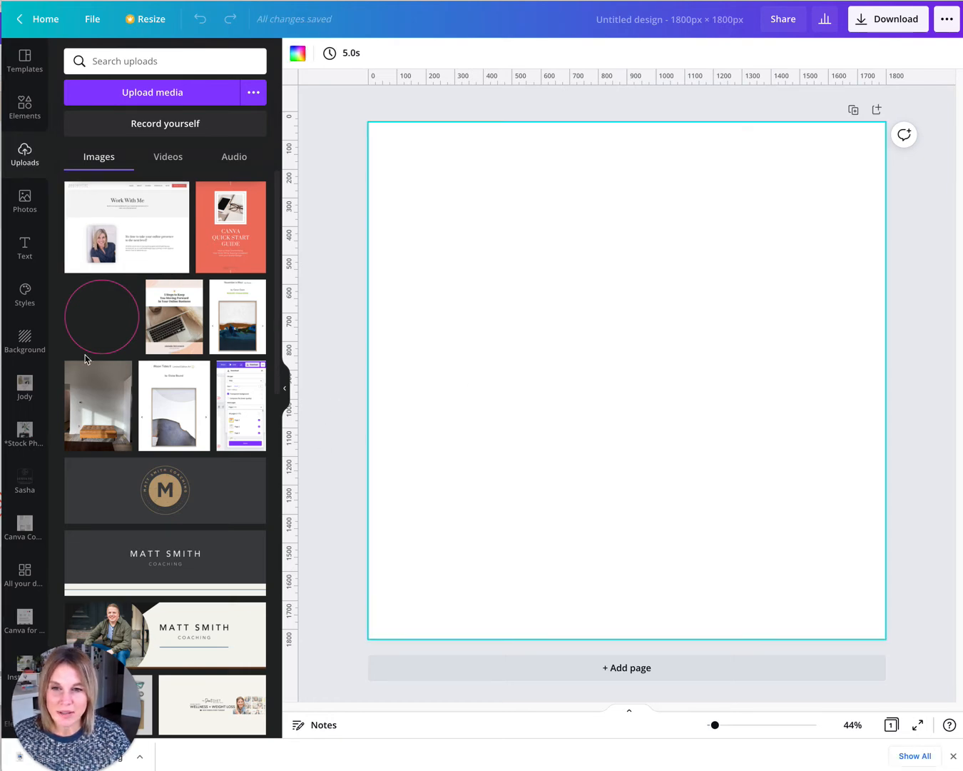
{"action": "left_click", "coordinate": [25, 201]}
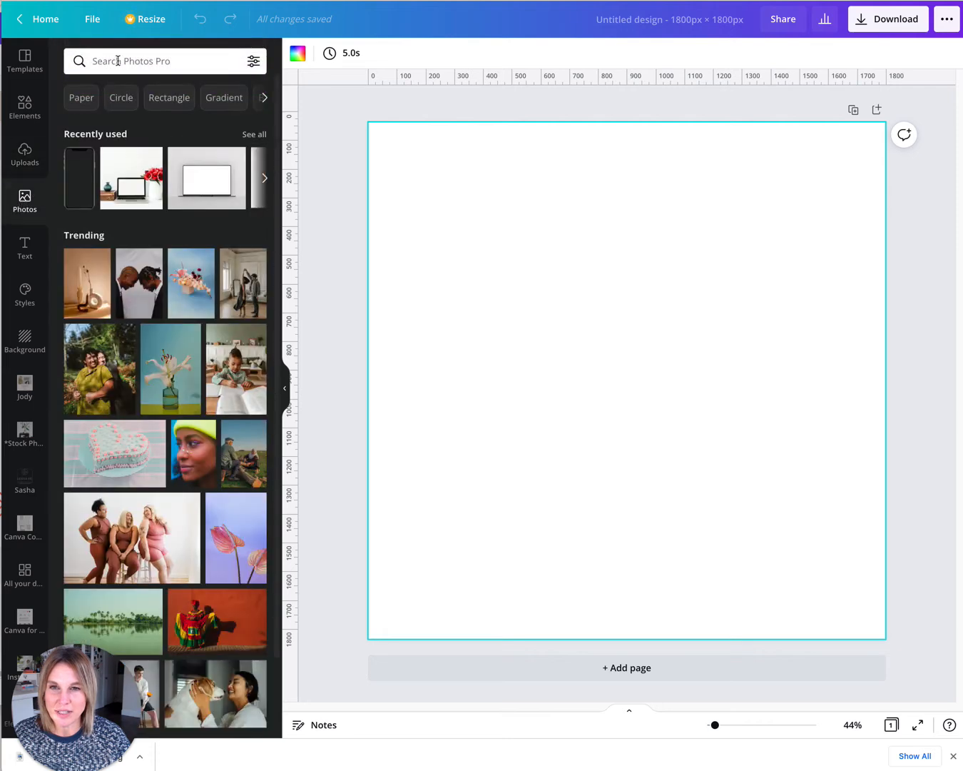
{"action": "left_click", "coordinate": [106, 61]}
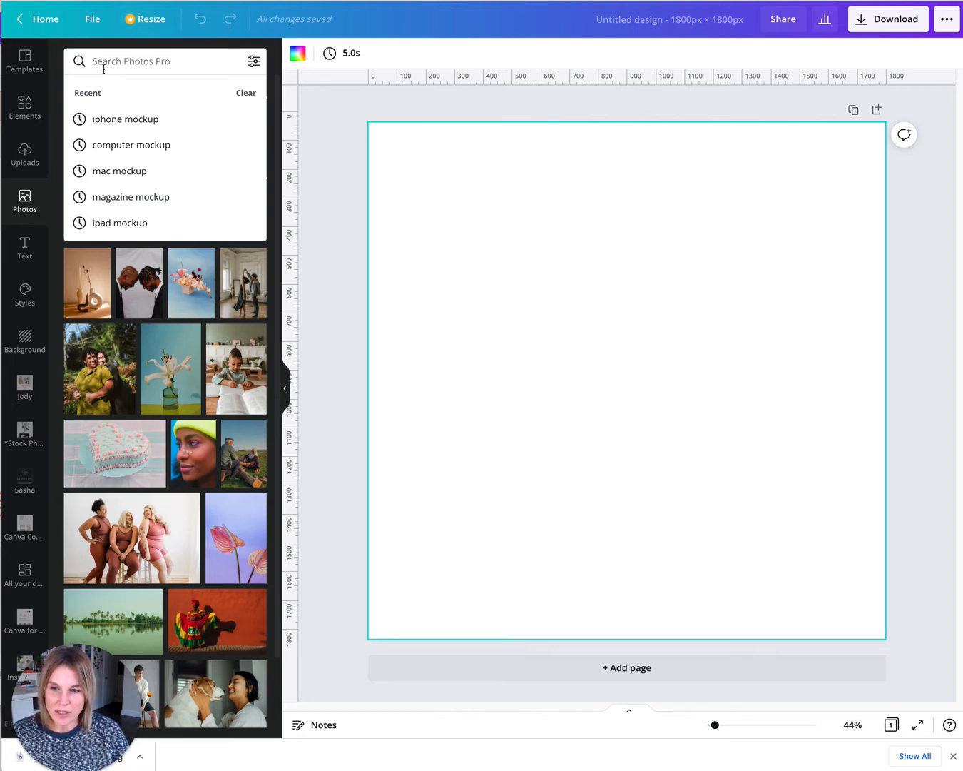
{"action": "type", "text": "magaz"}
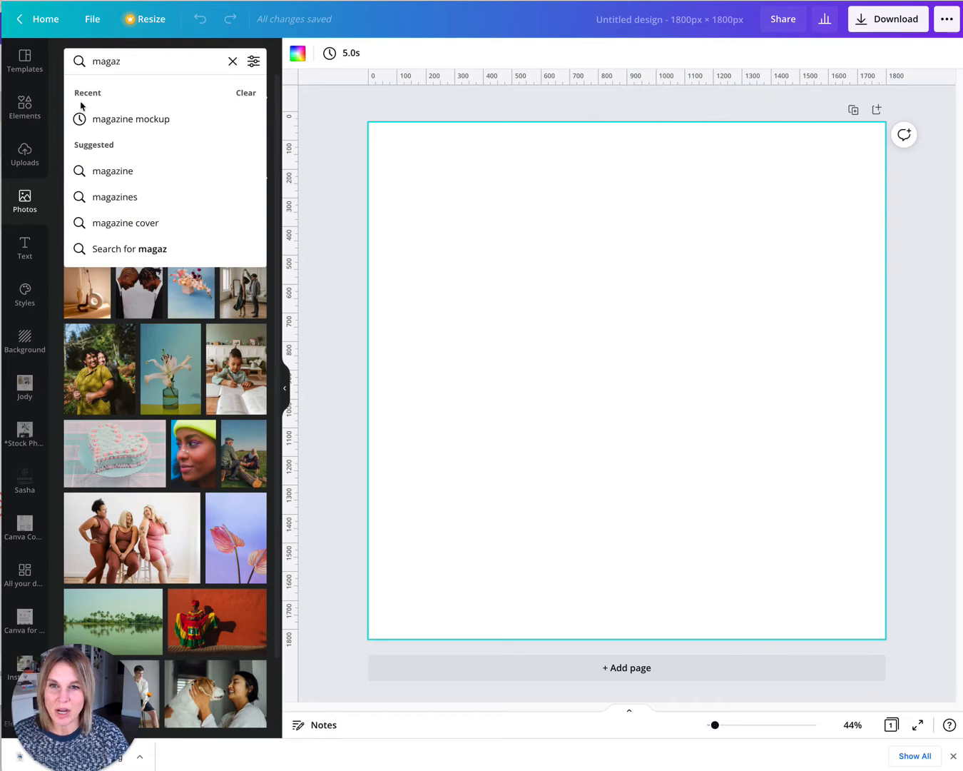
{"action": "left_click", "coordinate": [150, 121]}
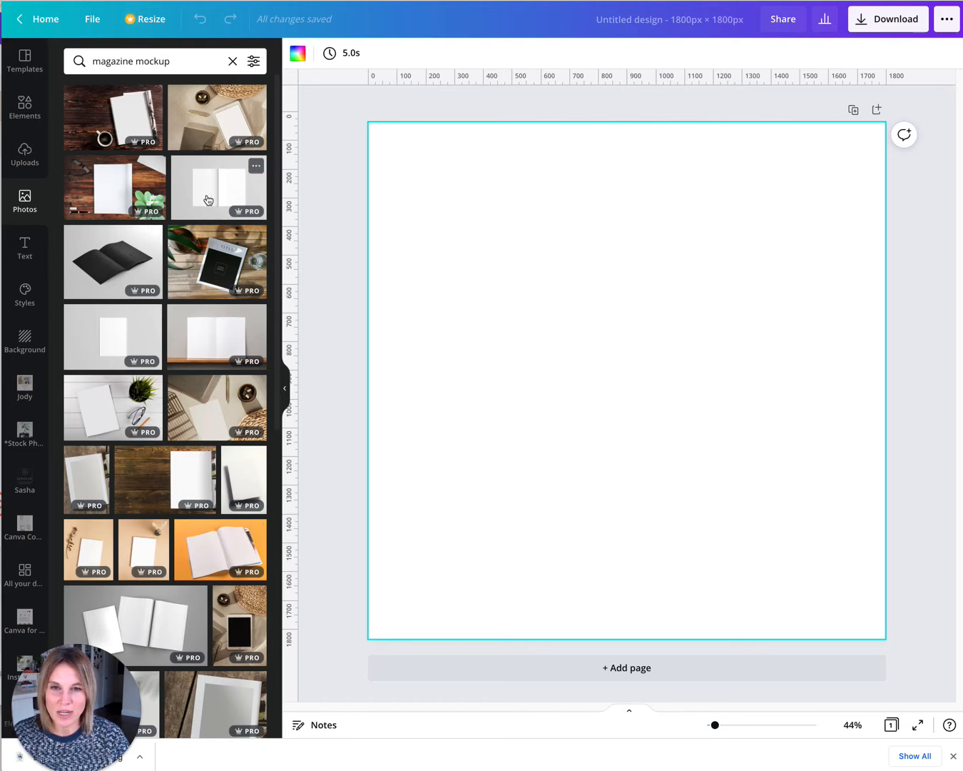
{"action": "left_click_drag", "start_coordinate": [279, 264], "coordinate": [254, 454]}
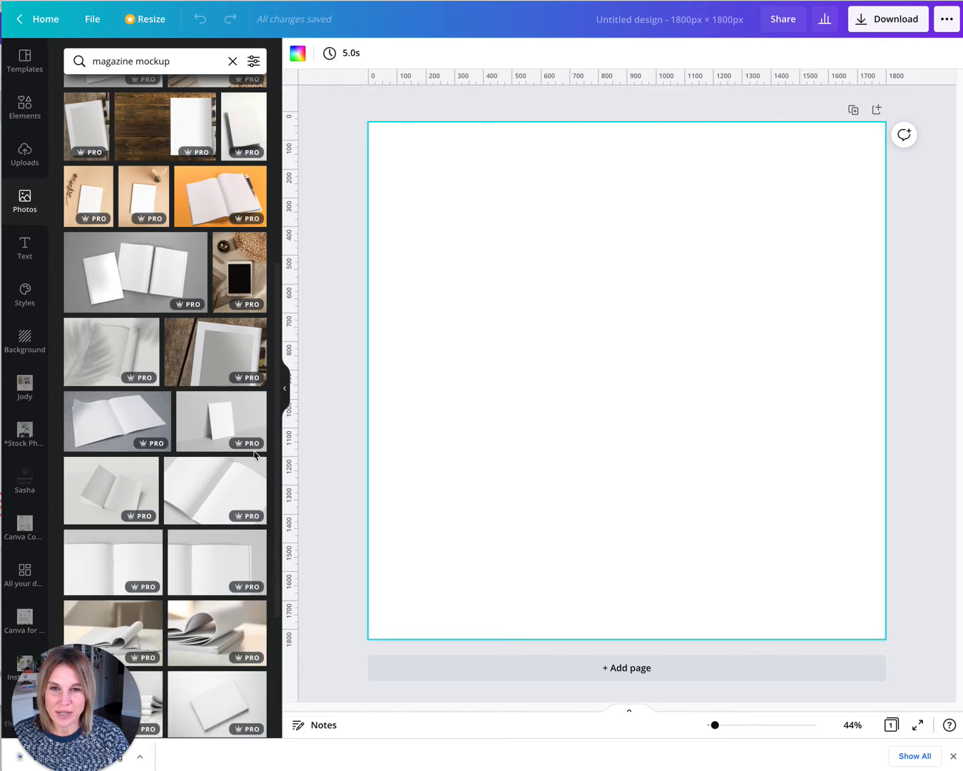
{"action": "scroll", "coordinate": [254, 457], "scroll_direction": "down", "scroll_amount": 3}
{"action": "scroll", "coordinate": [221, 585], "scroll_direction": "down", "scroll_amount": 3}
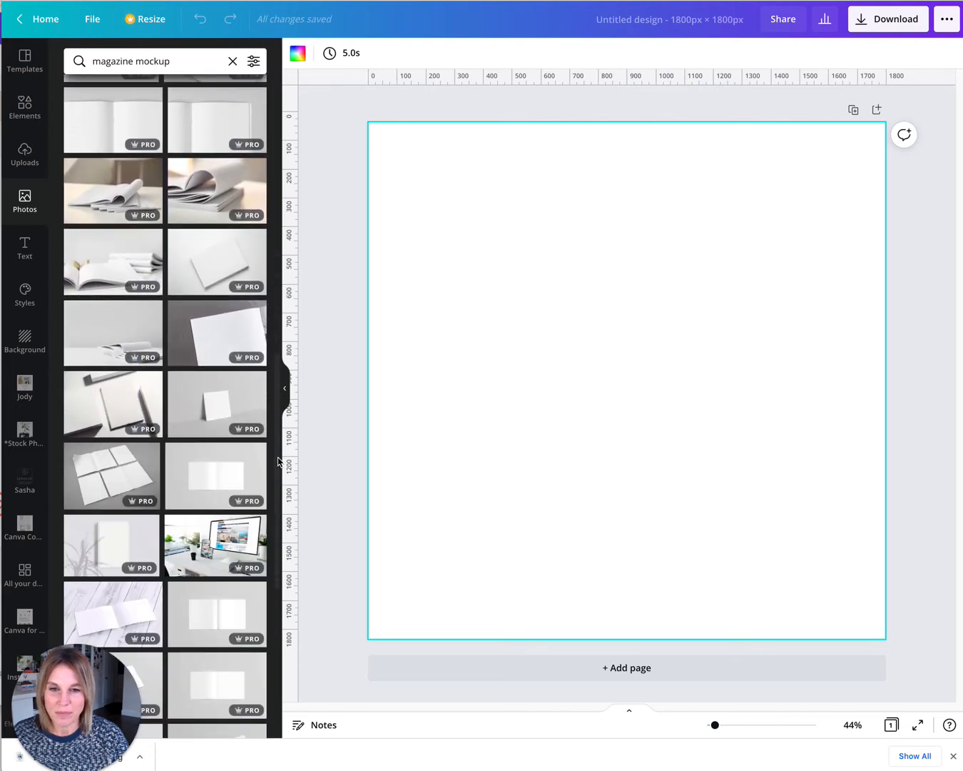
{"action": "scroll", "coordinate": [92, 446], "scroll_direction": "down", "scroll_amount": 3}
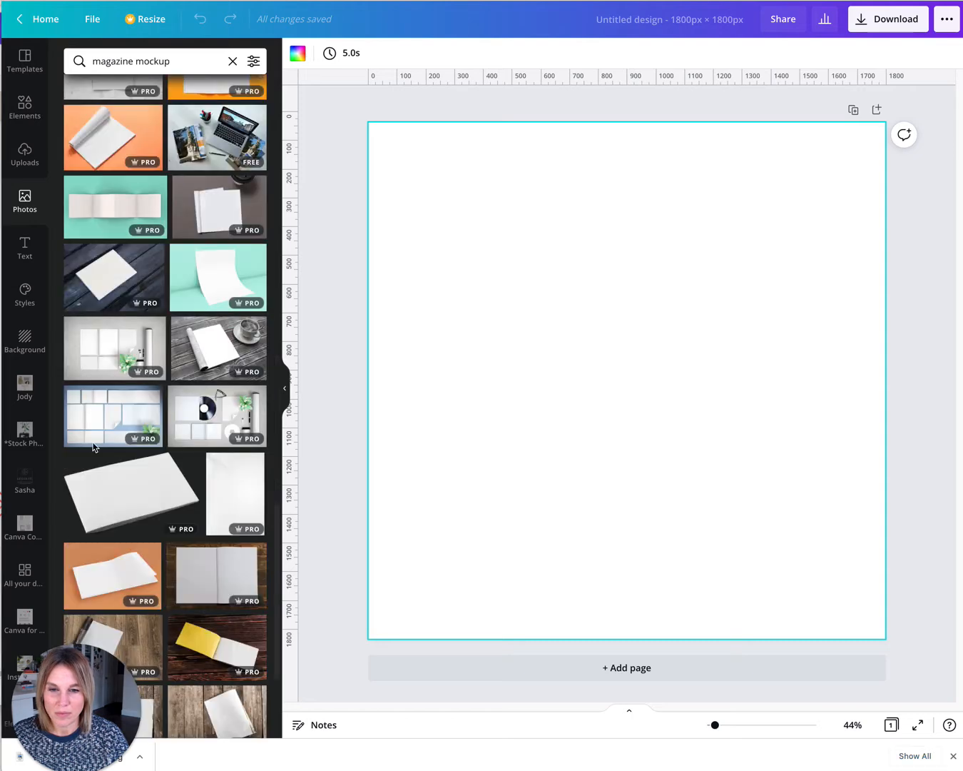
{"action": "left_click", "coordinate": [227, 496]}
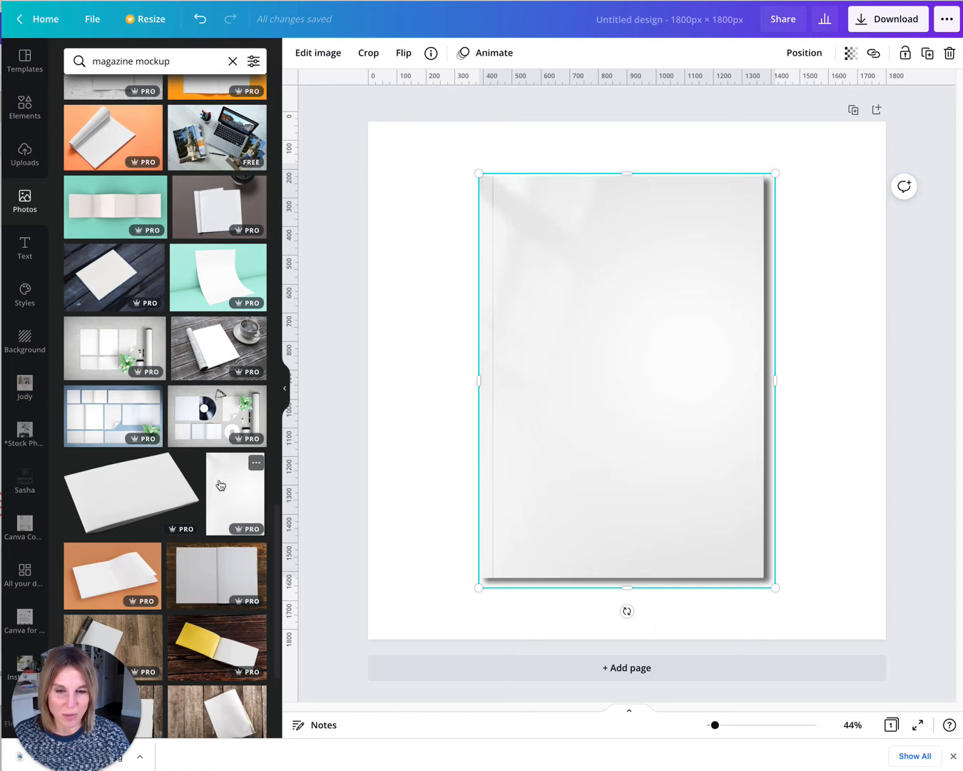
Add the uploaded Lead Magnet Deena image onto the page over the magazine mockup.
{"action": "left_click", "coordinate": [449, 334]}
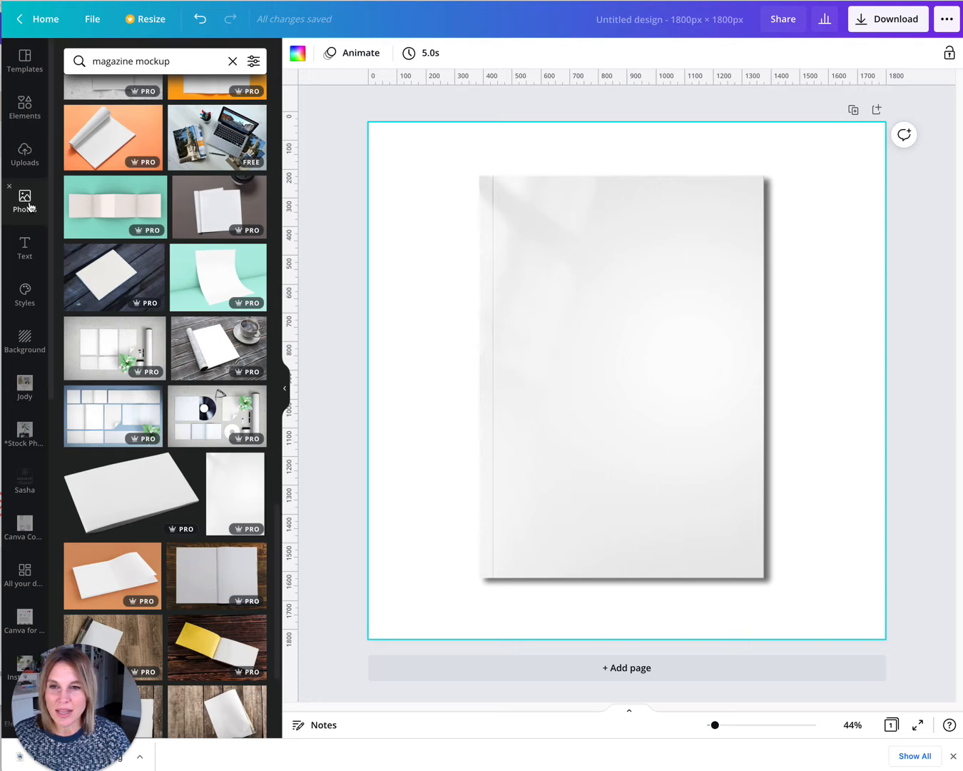
{"action": "left_click", "coordinate": [25, 153]}
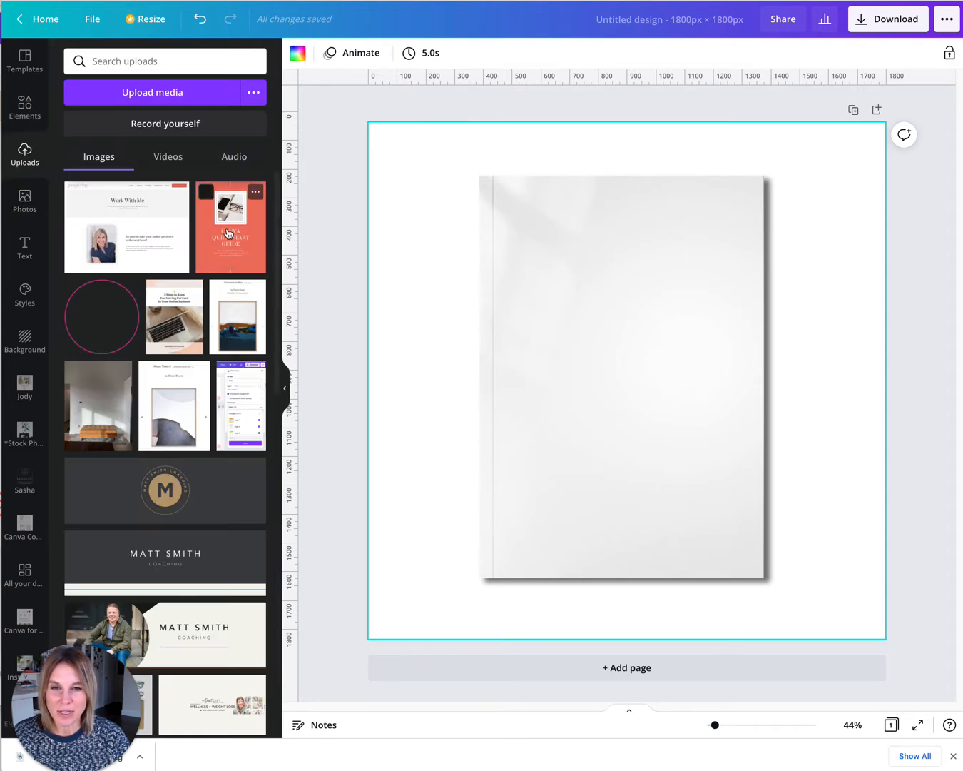
{"action": "left_click", "coordinate": [225, 236]}
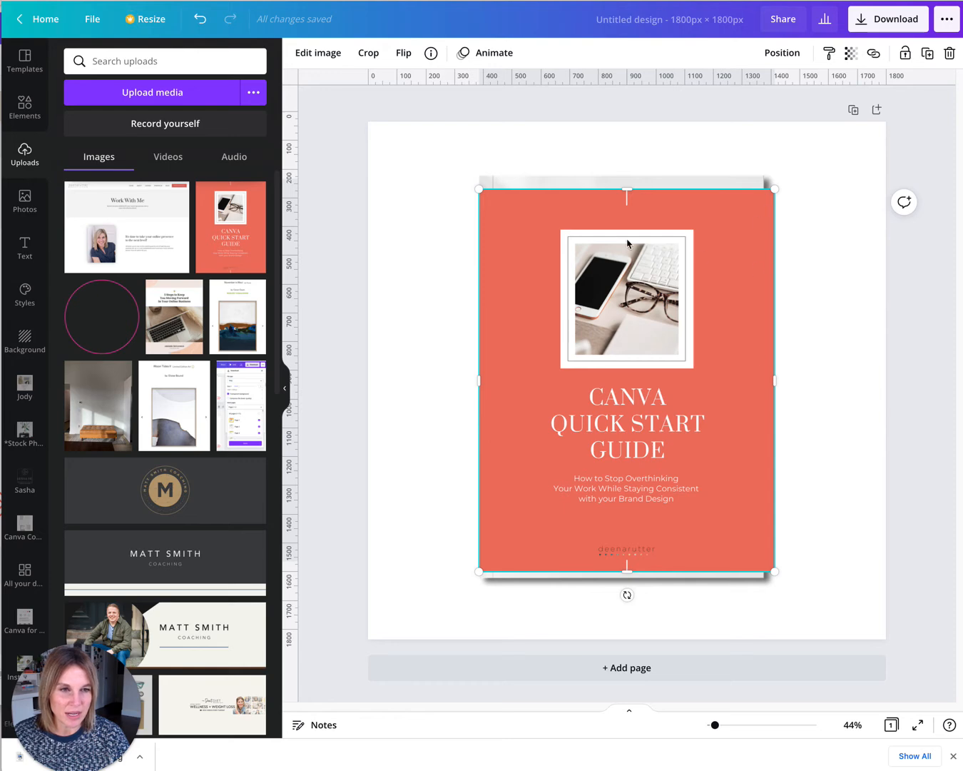
Resize the cover image's four edges so it lines up with the magazine mockup's borders.
{"action": "left_click_drag", "start_coordinate": [773, 384], "coordinate": [764, 384]}
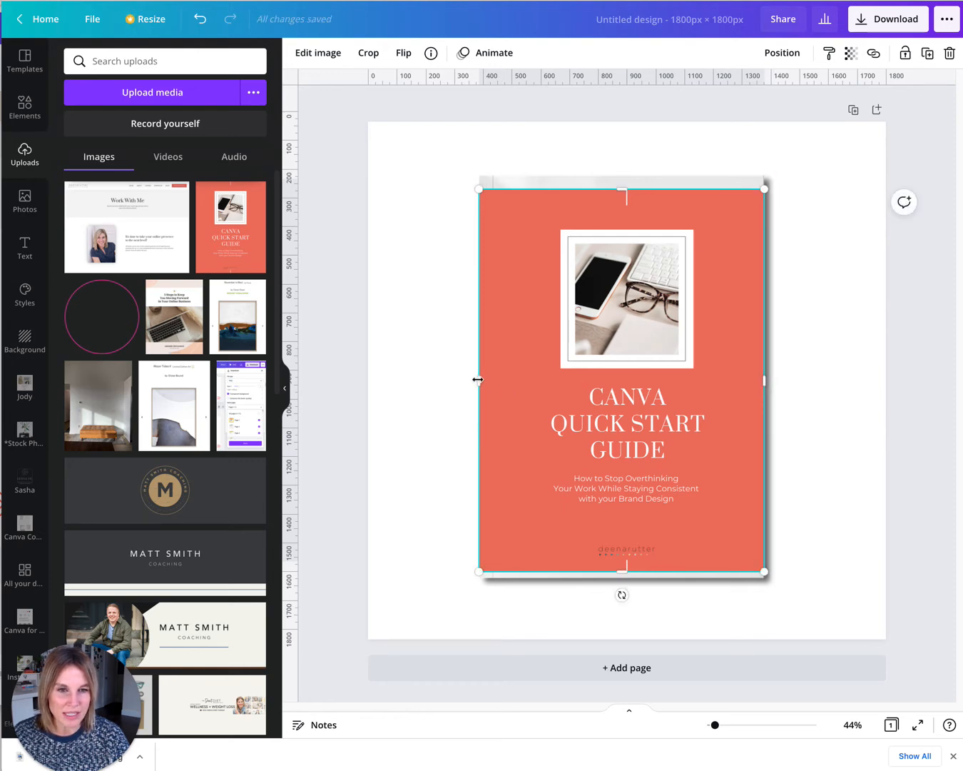
{"action": "left_click_drag", "start_coordinate": [477, 379], "coordinate": [479, 379]}
{"action": "left_click_drag", "start_coordinate": [622, 189], "coordinate": [619, 173]}
{"action": "left_click_drag", "start_coordinate": [619, 572], "coordinate": [619, 579]}
{"action": "left_click", "coordinate": [438, 442]}
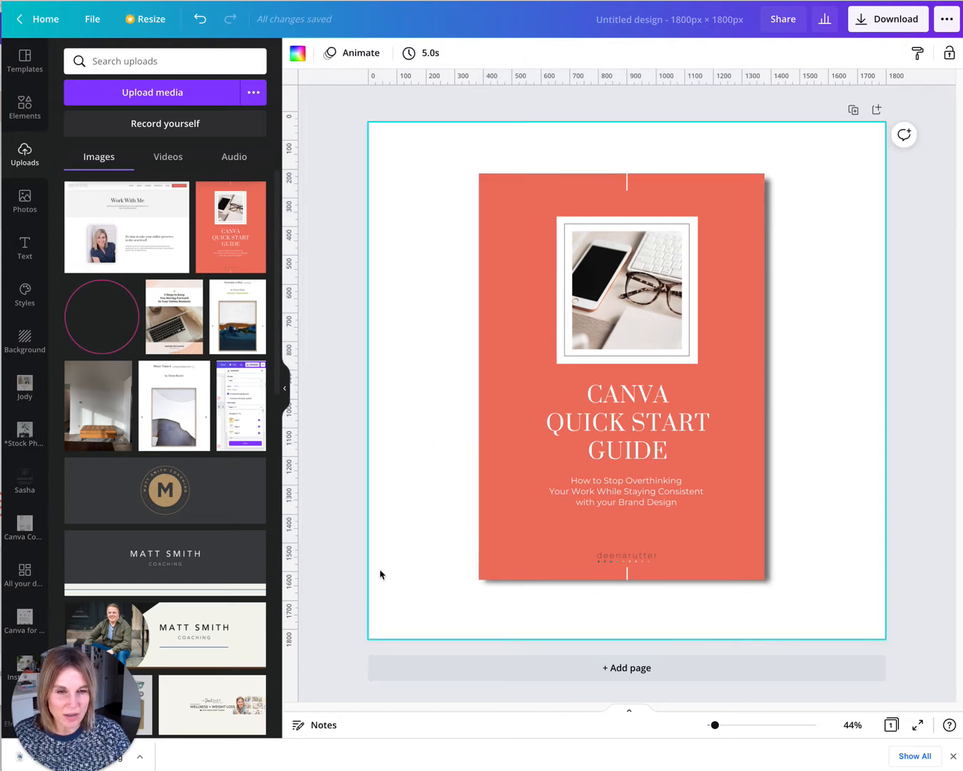
Zoom in to inspect how the cover's edges line up with the mockup.
{"action": "key", "text": "super+plus"}
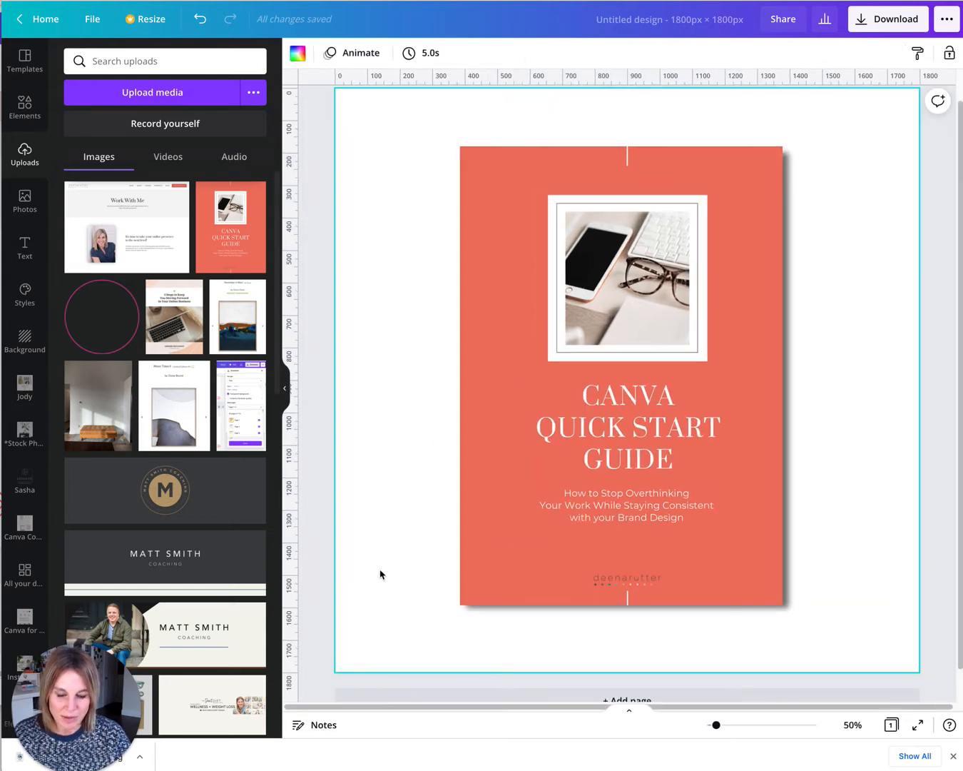
{"action": "key", "text": "super+plus"}
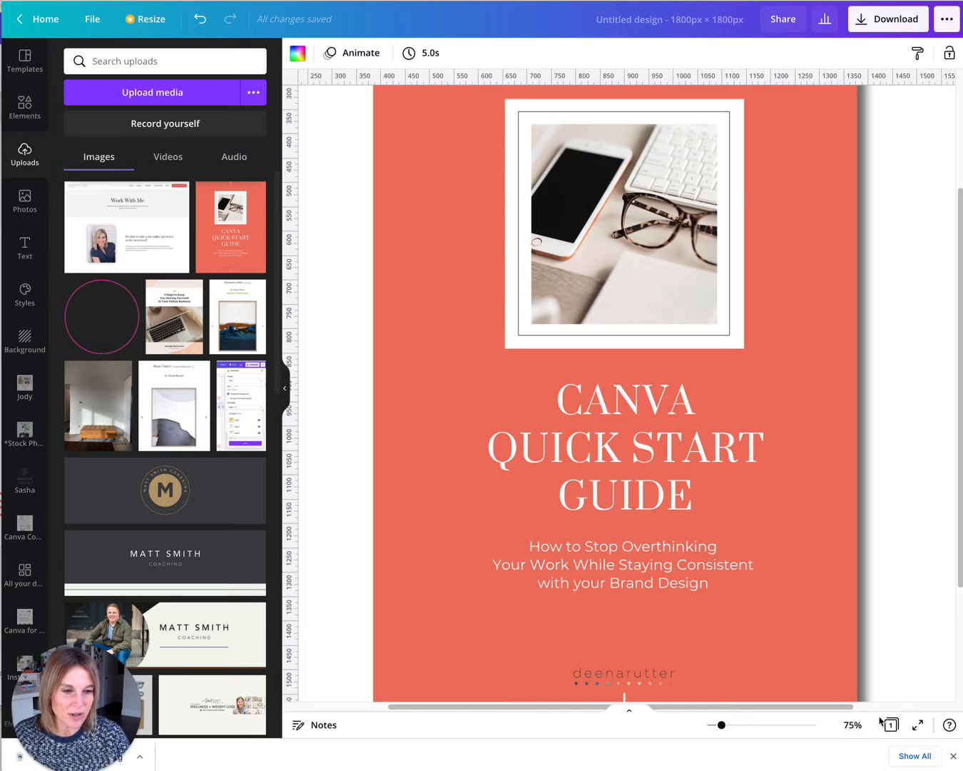
{"action": "mouse_move", "coordinate": [723, 725]}
{"action": "left_mouse_down"}
{"action": "mouse_move", "coordinate": [731, 725]}
{"action": "mouse_move", "coordinate": [718, 725]}
{"action": "left_mouse_up"}
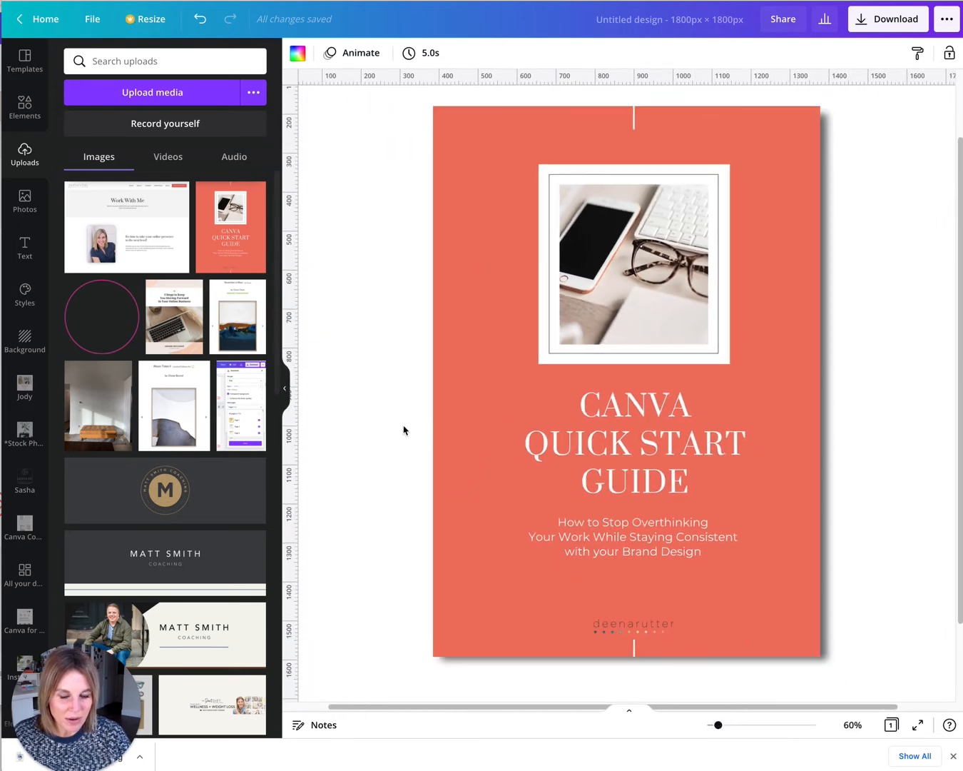
{"action": "key", "text": "super+plus"}
{"action": "left_click", "coordinate": [456, 392]}
{"action": "mouse_move", "coordinate": [382, 385]}
{"action": "left_mouse_down"}
{"action": "mouse_move", "coordinate": [423, 370]}
{"action": "mouse_move", "coordinate": [384, 388]}
{"action": "left_mouse_up"}
{"action": "left_click", "coordinate": [359, 378]}
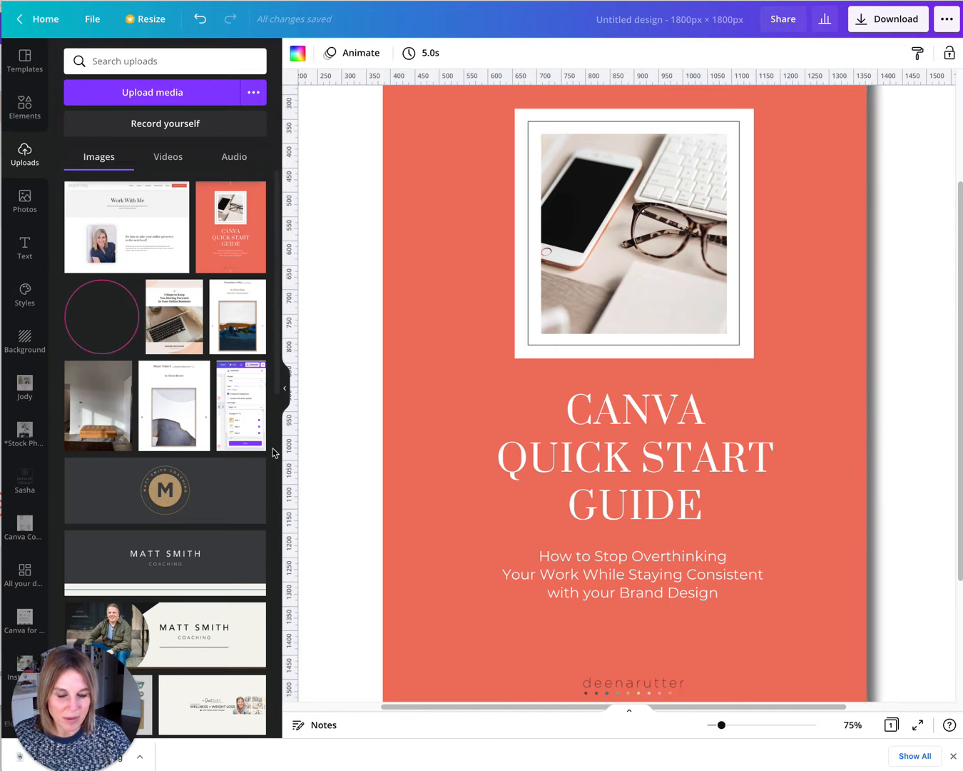
{"action": "key", "text": "ctrl+minus"}
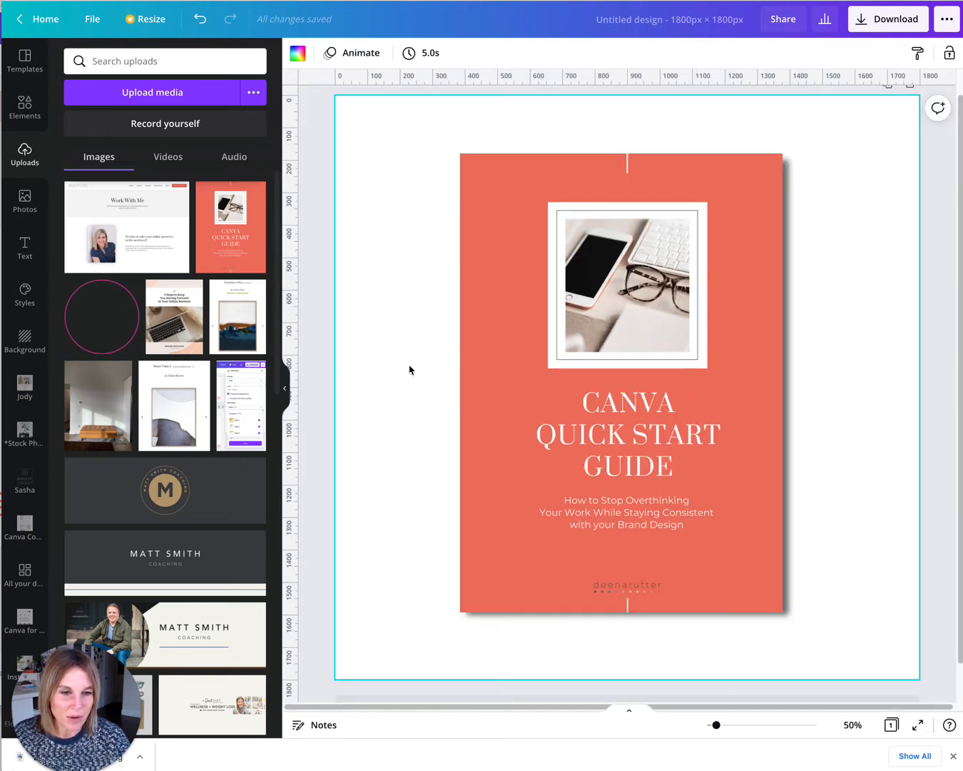
Add a line element to the cover and set it to weight 1 and white.
{"action": "left_click", "coordinate": [23, 105]}
{"action": "left_click", "coordinate": [160, 256]}
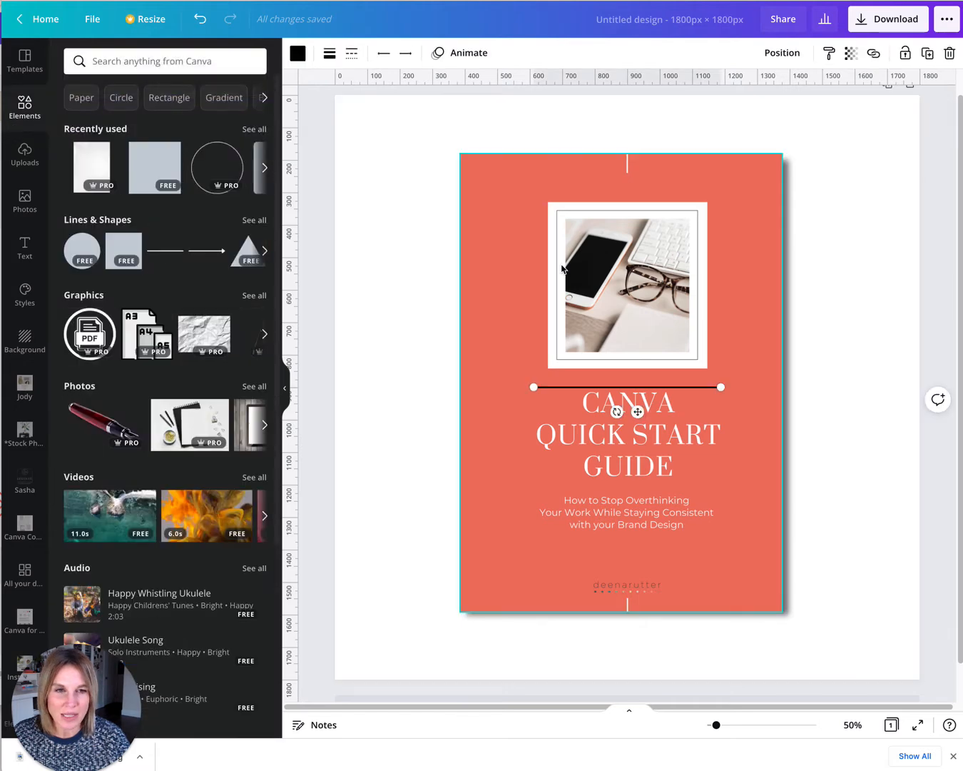
{"action": "left_click", "coordinate": [324, 52]}
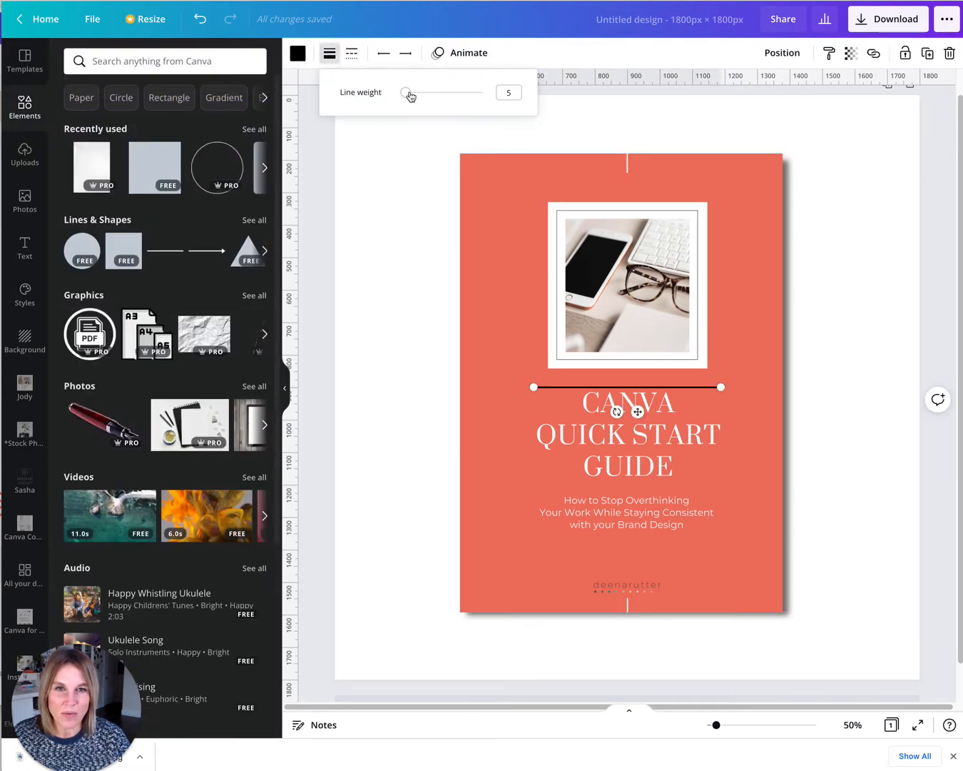
{"action": "left_click_drag", "start_coordinate": [405, 95], "coordinate": [351, 108]}
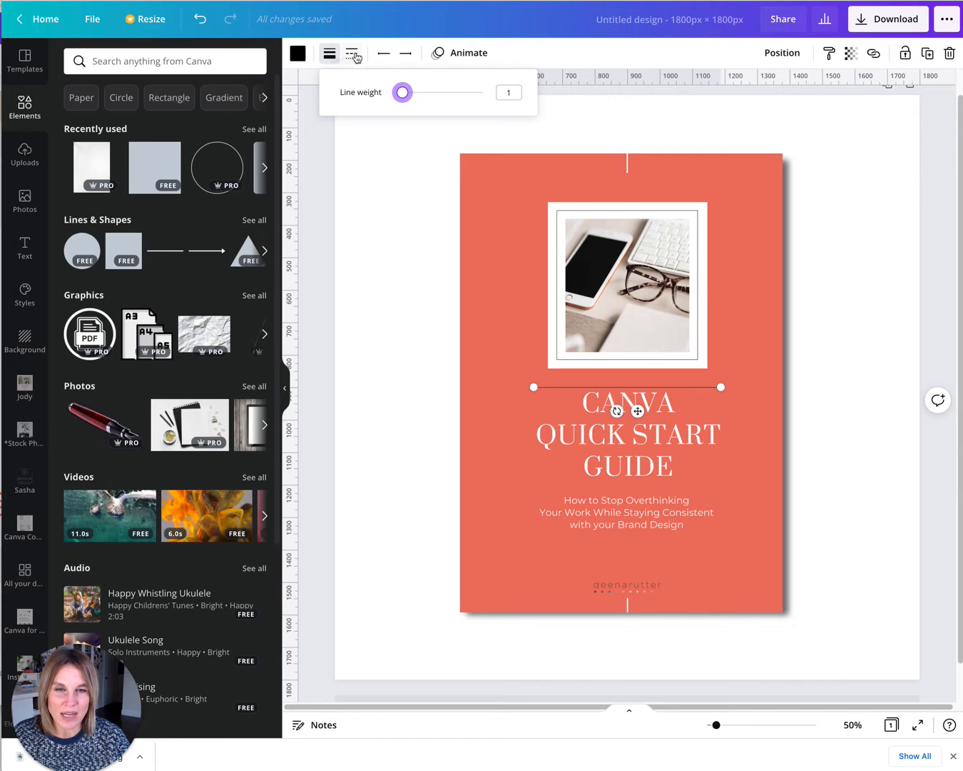
{"action": "left_click", "coordinate": [296, 55]}
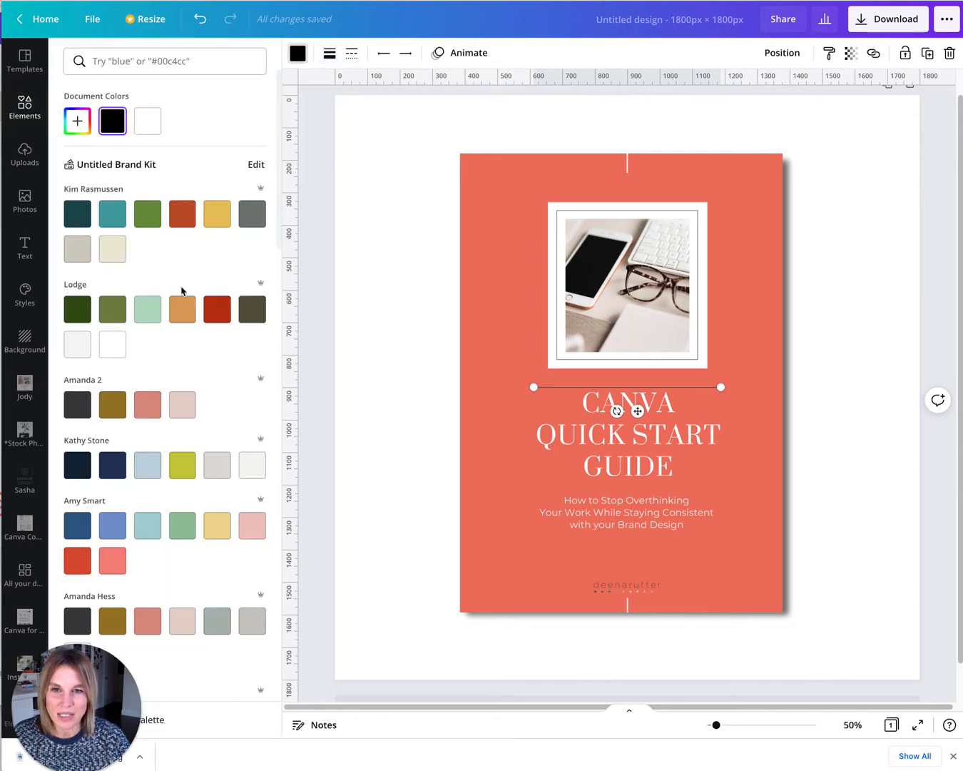
{"action": "left_click", "coordinate": [147, 122]}
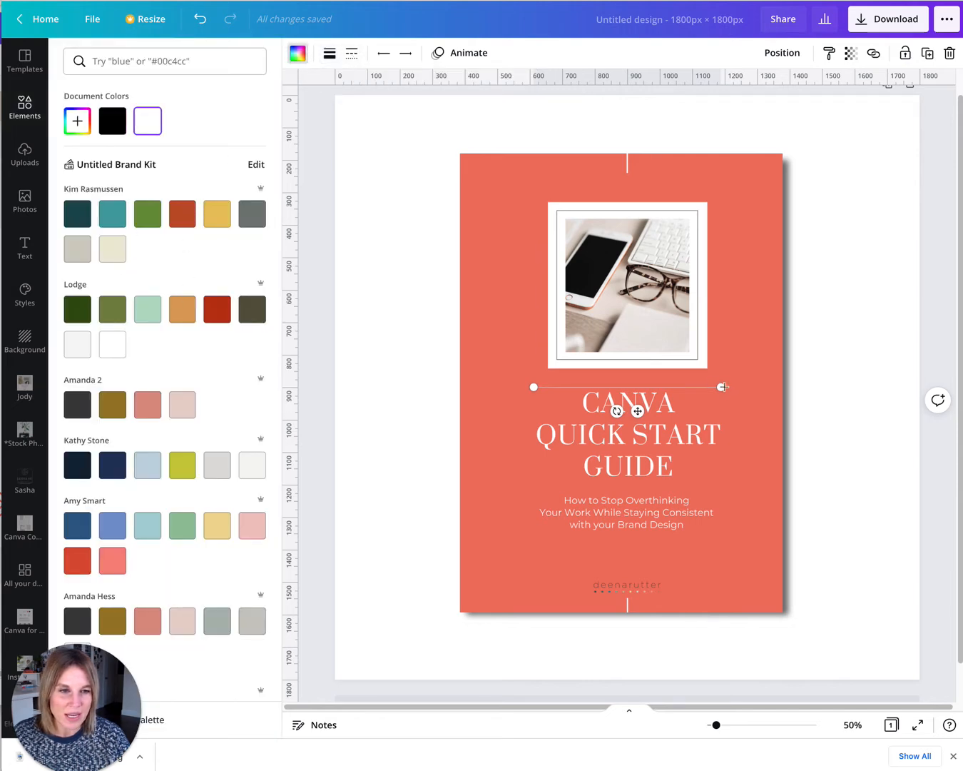
Turn the line vertical and stretch it along the cover's left edge as a spine crease.
{"action": "left_click_drag", "start_coordinate": [722, 388], "coordinate": [539, 572]}
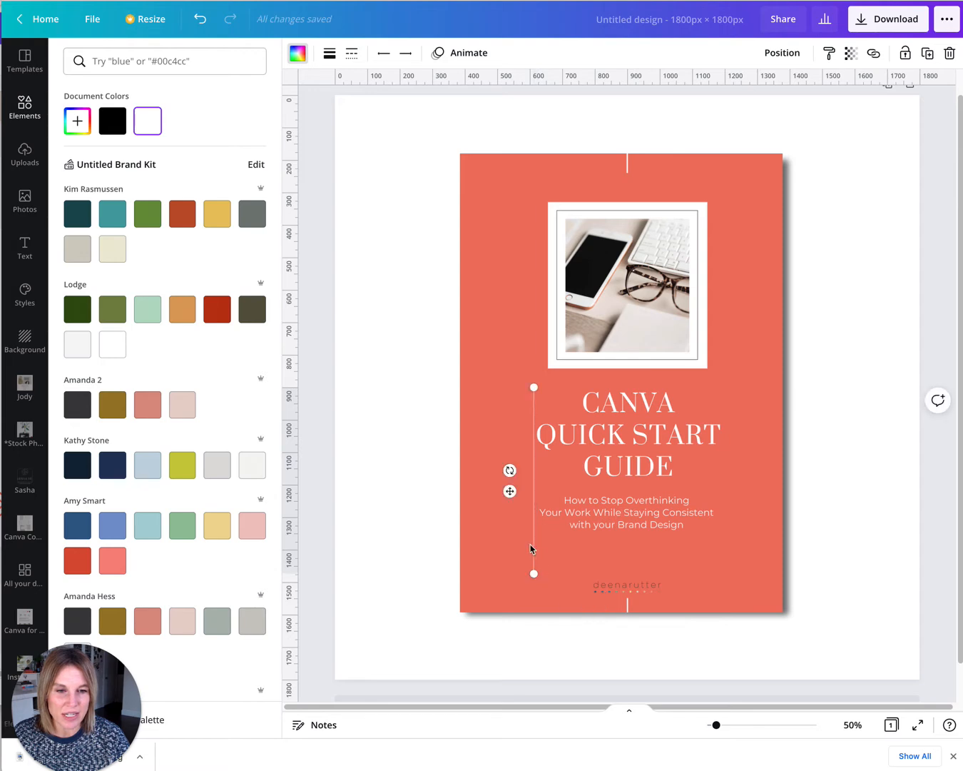
{"action": "left_click_drag", "start_coordinate": [509, 491], "coordinate": [460, 252]}
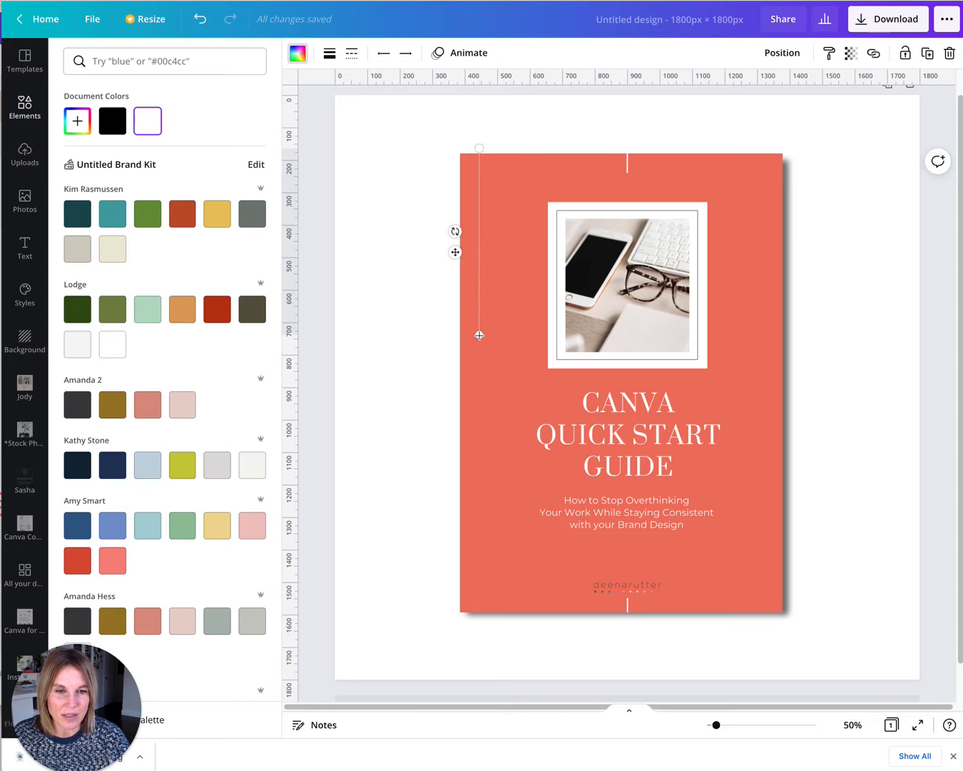
{"action": "left_click_drag", "start_coordinate": [478, 335], "coordinate": [476, 613]}
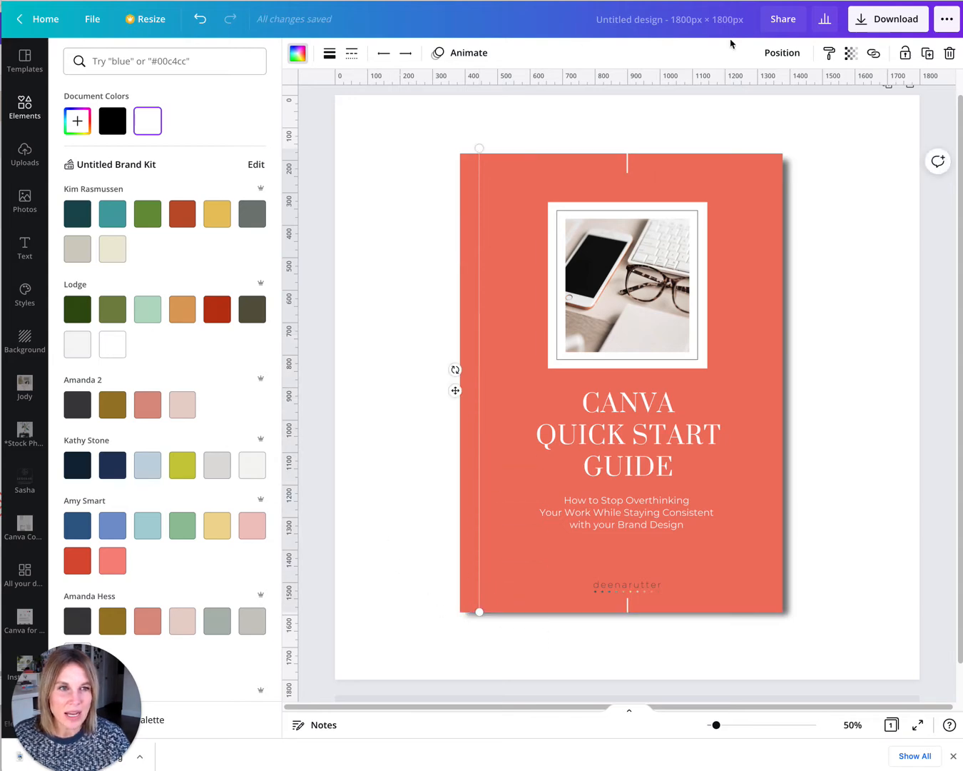
Lower the spine line's transparency so it looks subtle.
{"action": "left_click", "coordinate": [852, 54]}
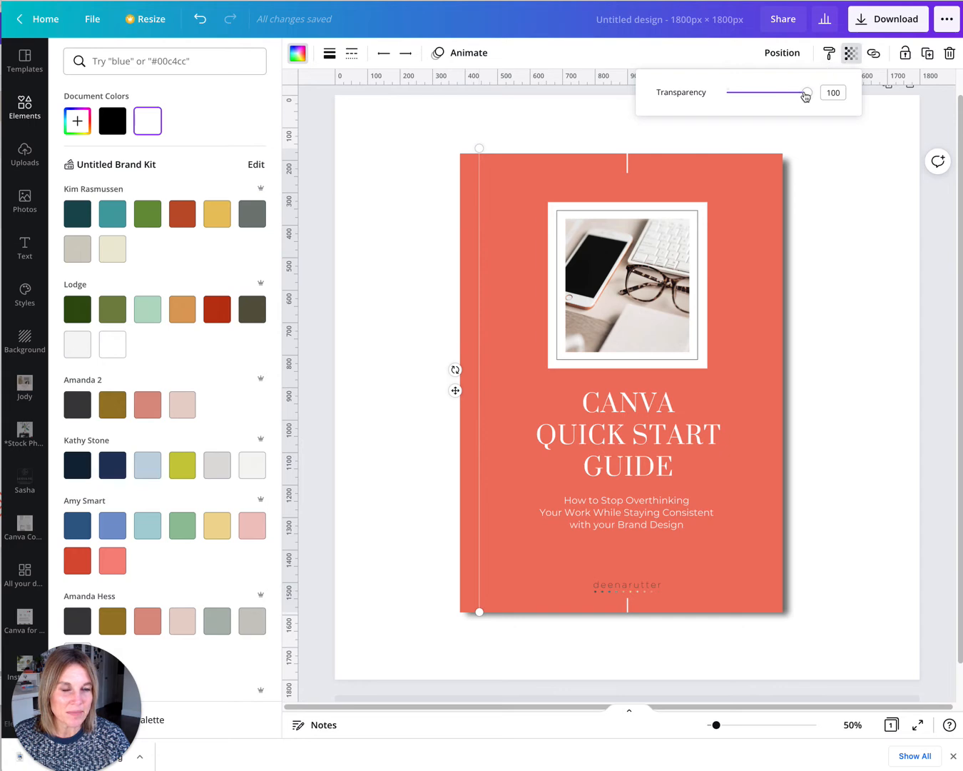
{"action": "left_click_drag", "start_coordinate": [804, 96], "coordinate": [747, 100]}
{"action": "left_click", "coordinate": [361, 494]}
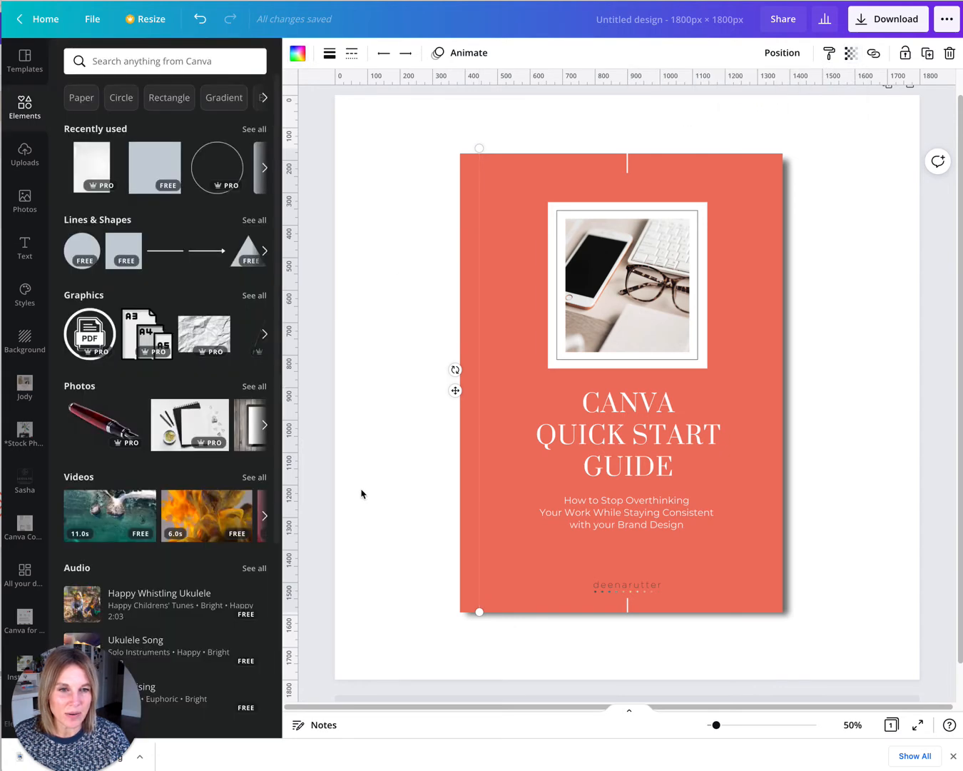
Set the page background to light grey.
{"action": "left_click", "coordinate": [379, 634]}
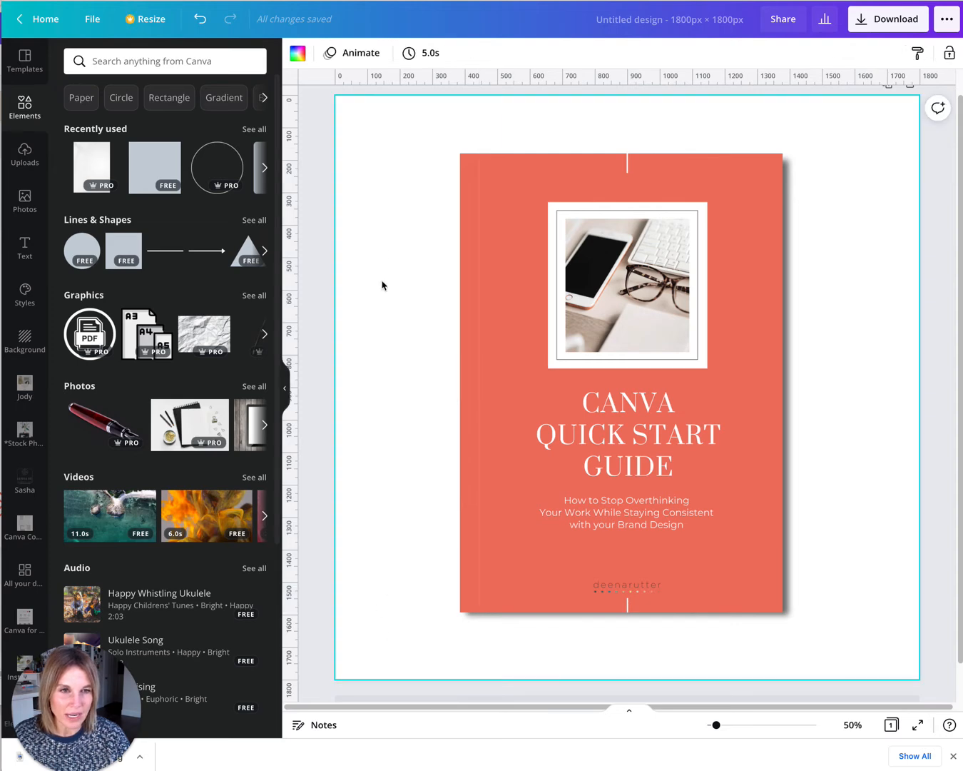
{"action": "left_click", "coordinate": [296, 52]}
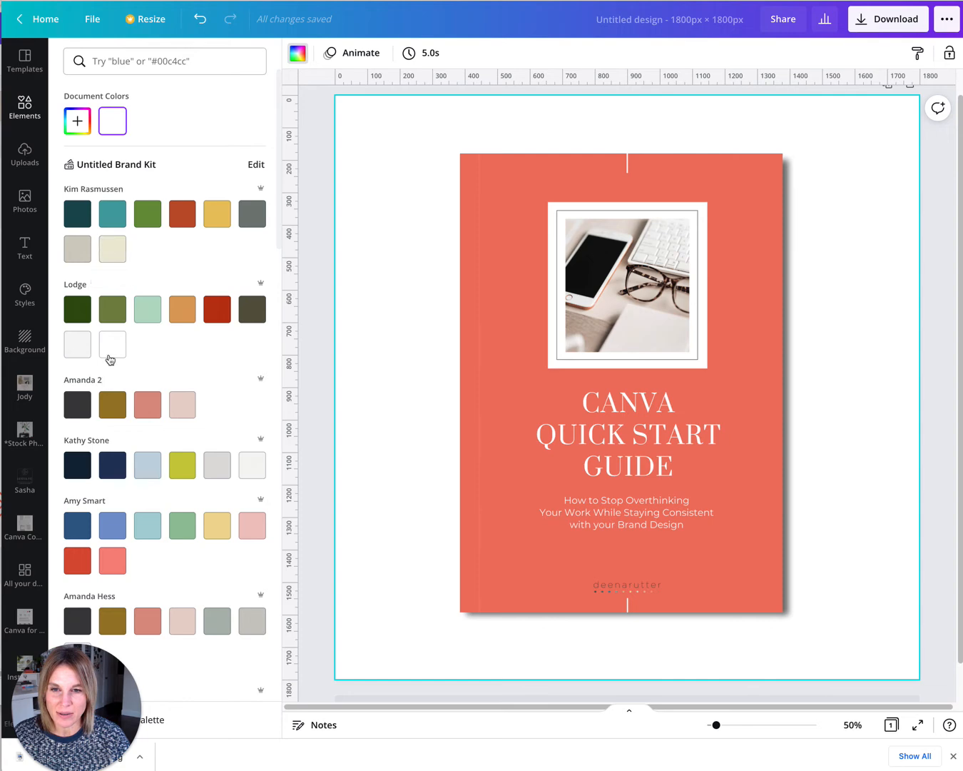
{"action": "left_click", "coordinate": [77, 344]}
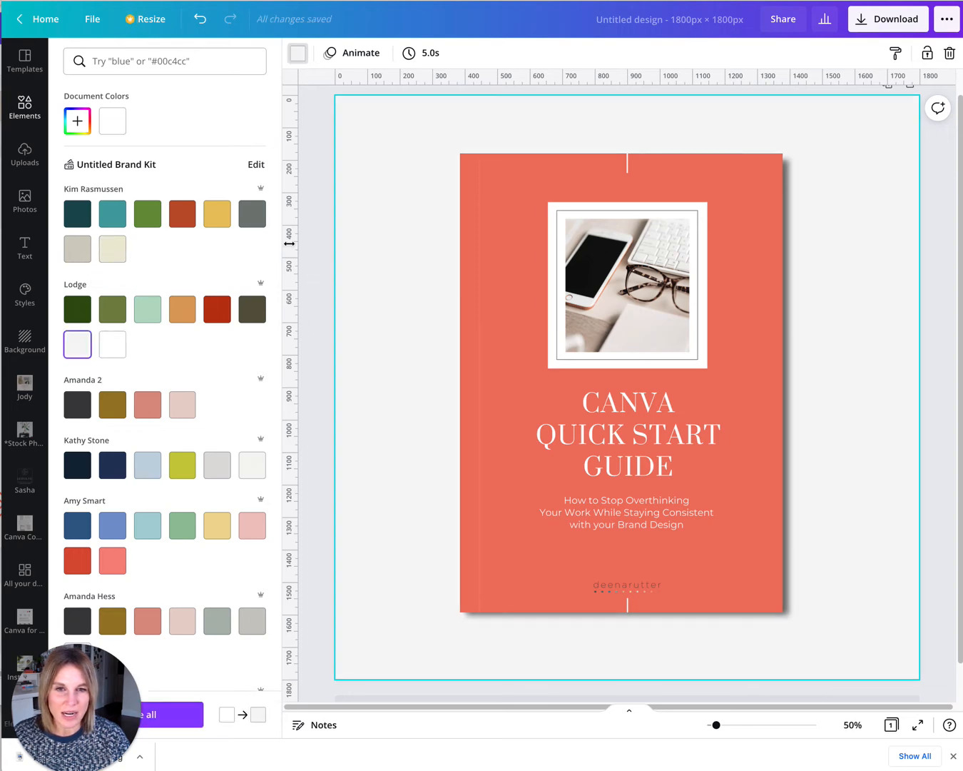
{"action": "left_click", "coordinate": [318, 273]}
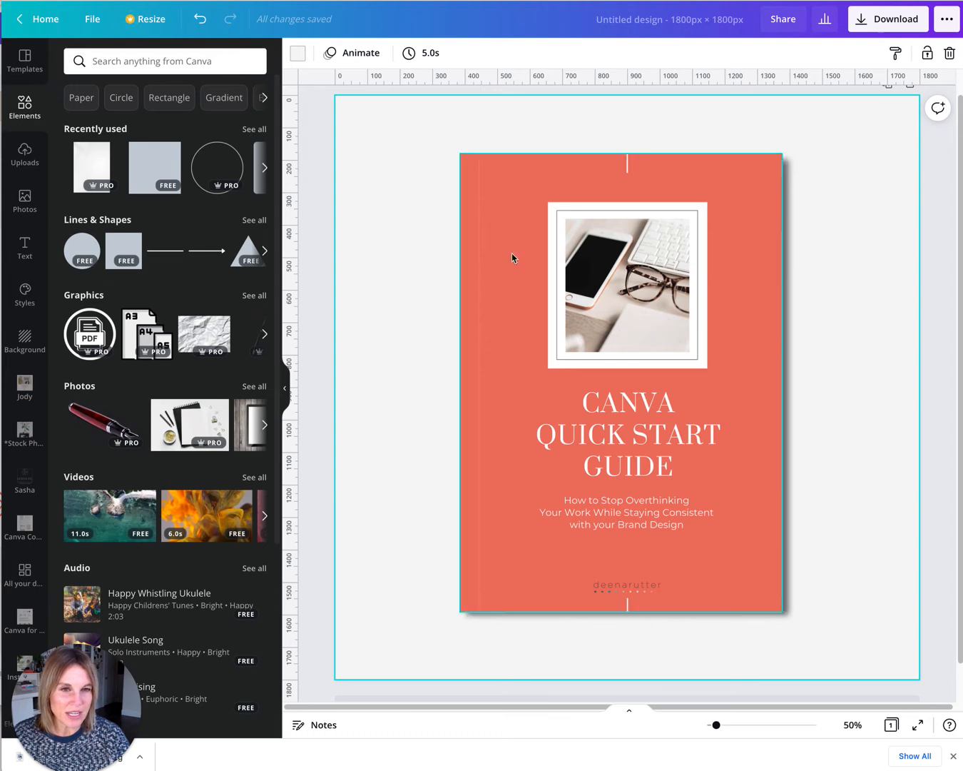
Select the cover image and spine line together and group them.
{"action": "left_click_drag", "start_coordinate": [363, 126], "coordinate": [839, 643]}
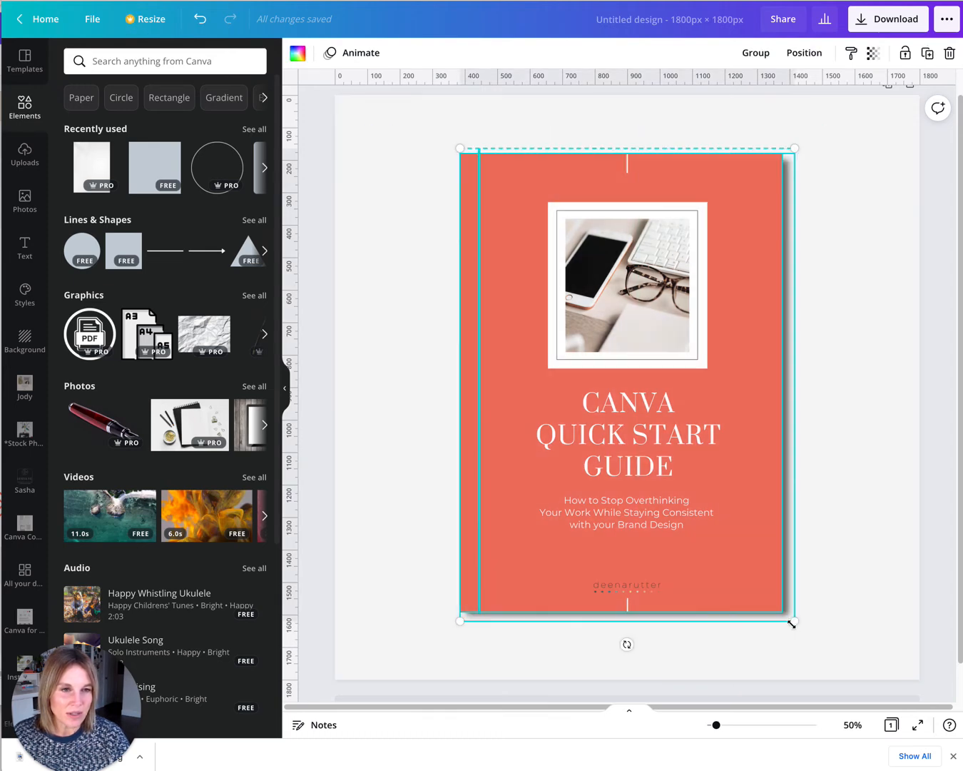
{"action": "left_click", "coordinate": [755, 53]}
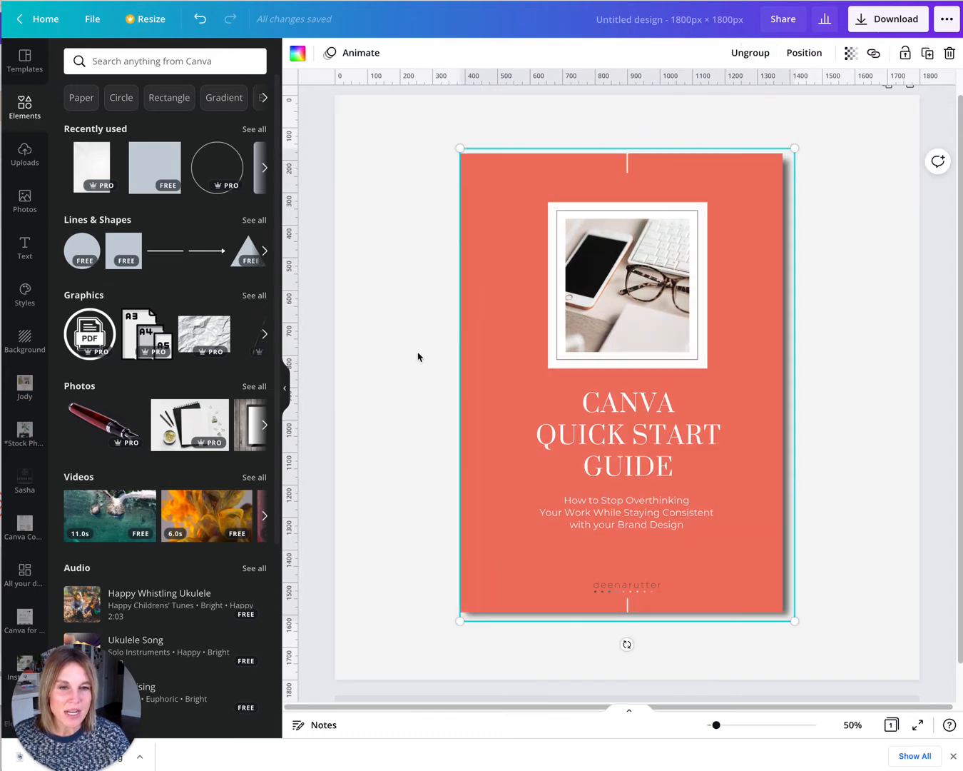
{"action": "left_click", "coordinate": [391, 417]}
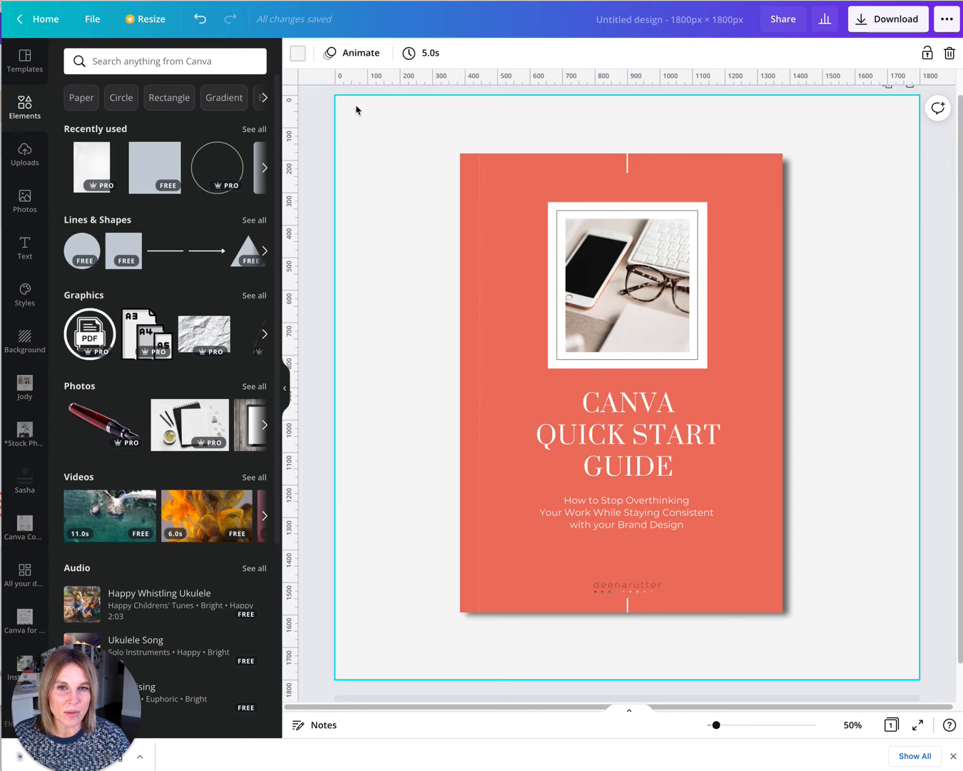
Set the page background back to white.
{"action": "left_click", "coordinate": [297, 53]}
{"action": "left_click", "coordinate": [147, 121]}
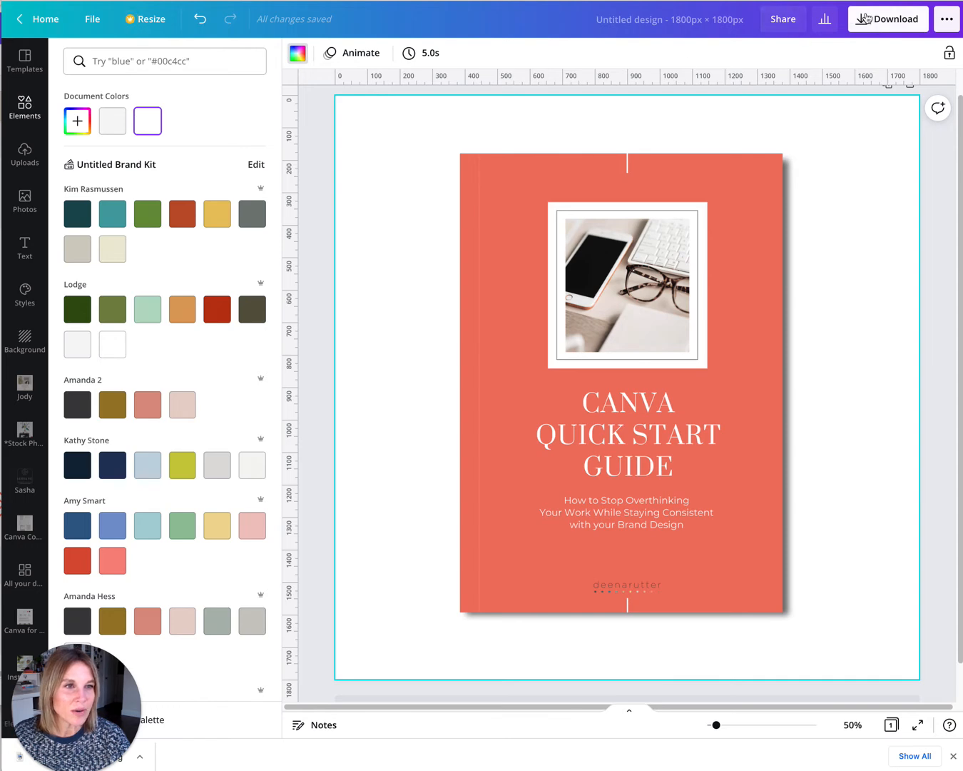
Download the design as a PNG with a transparent background.
{"action": "left_click", "coordinate": [863, 18]}
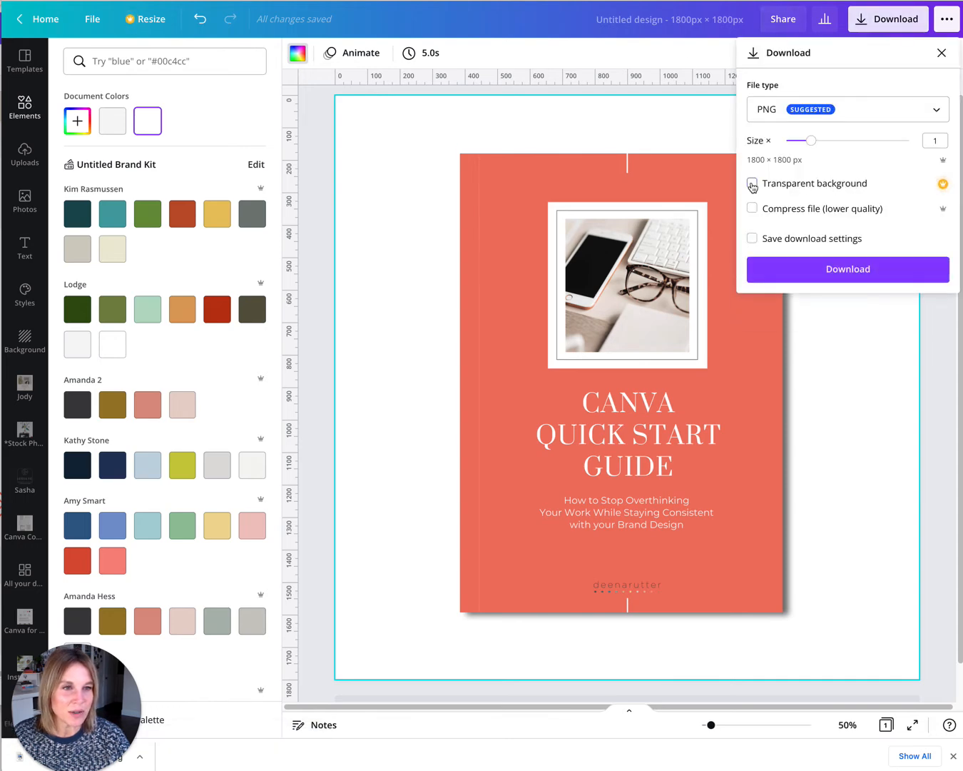
{"action": "left_click", "coordinate": [752, 185]}
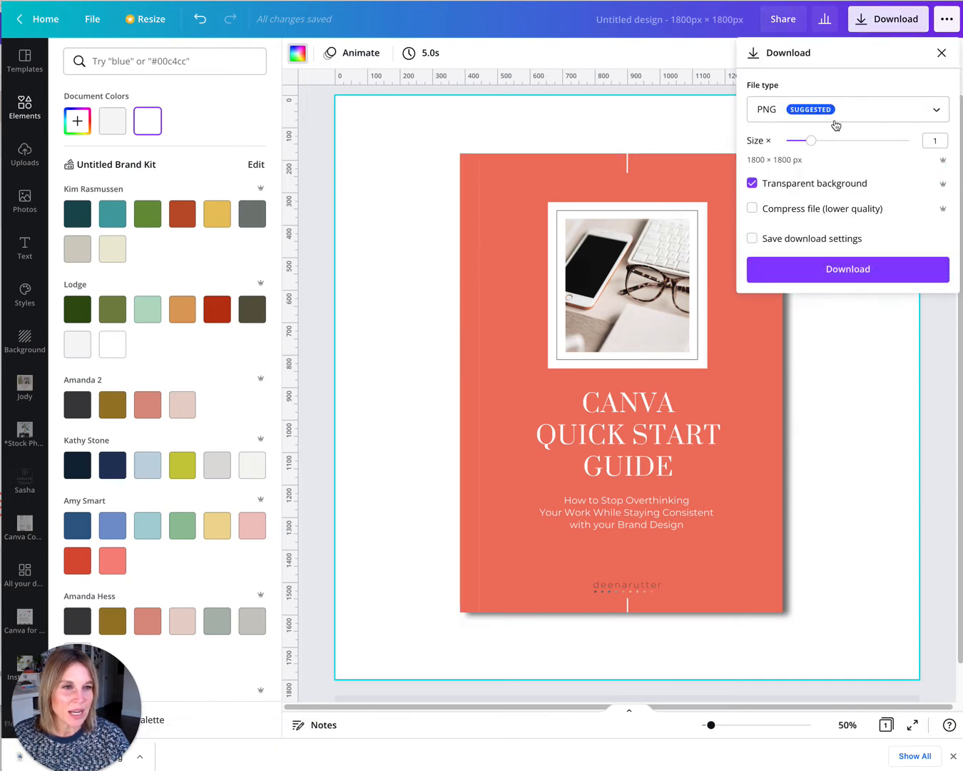
{"action": "left_click", "coordinate": [856, 271]}
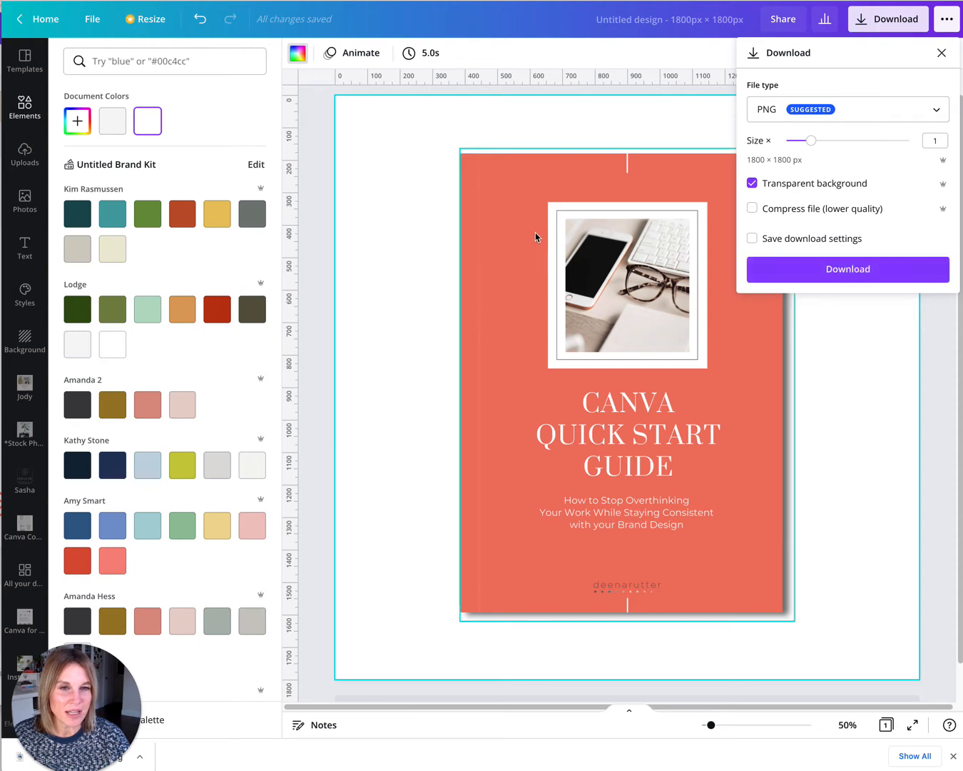
{"action": "left_click", "coordinate": [851, 271]}
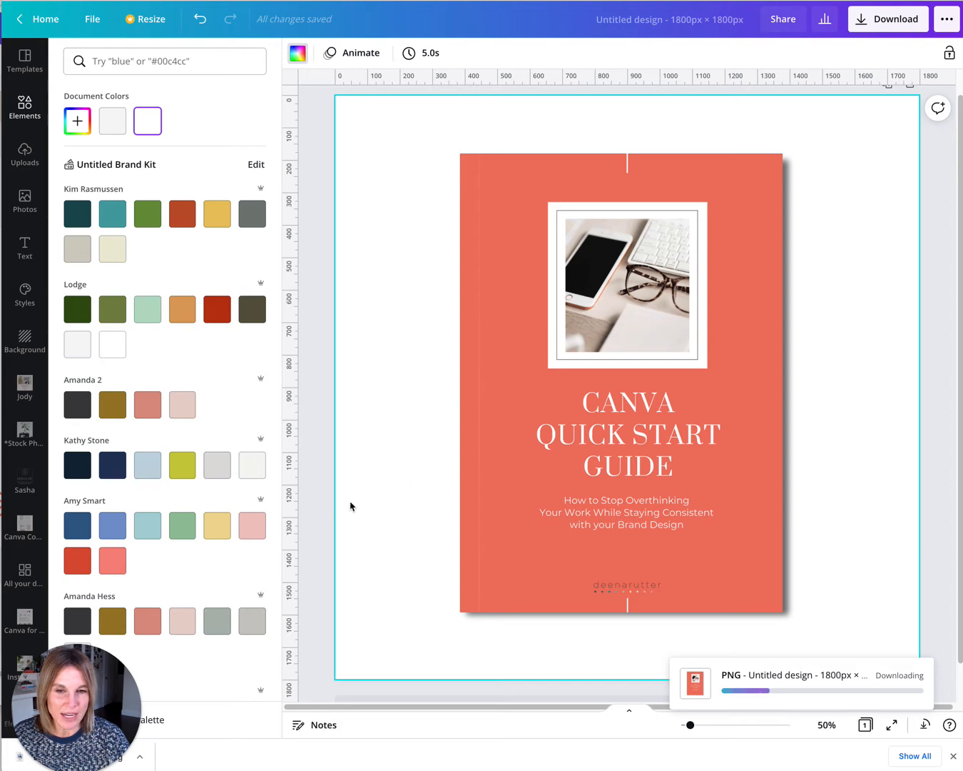
Locate Untitled design (6).png in the Downloads folder.
{"action": "left_click", "coordinate": [25, 164]}
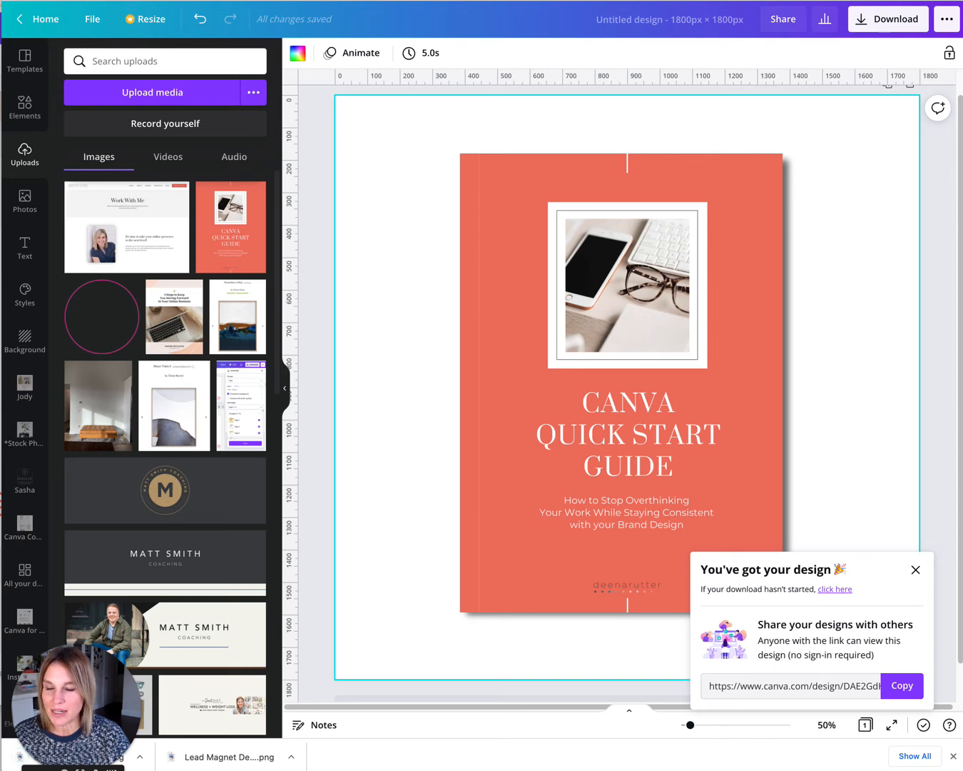
{"action": "key", "text": "super+Tab"}
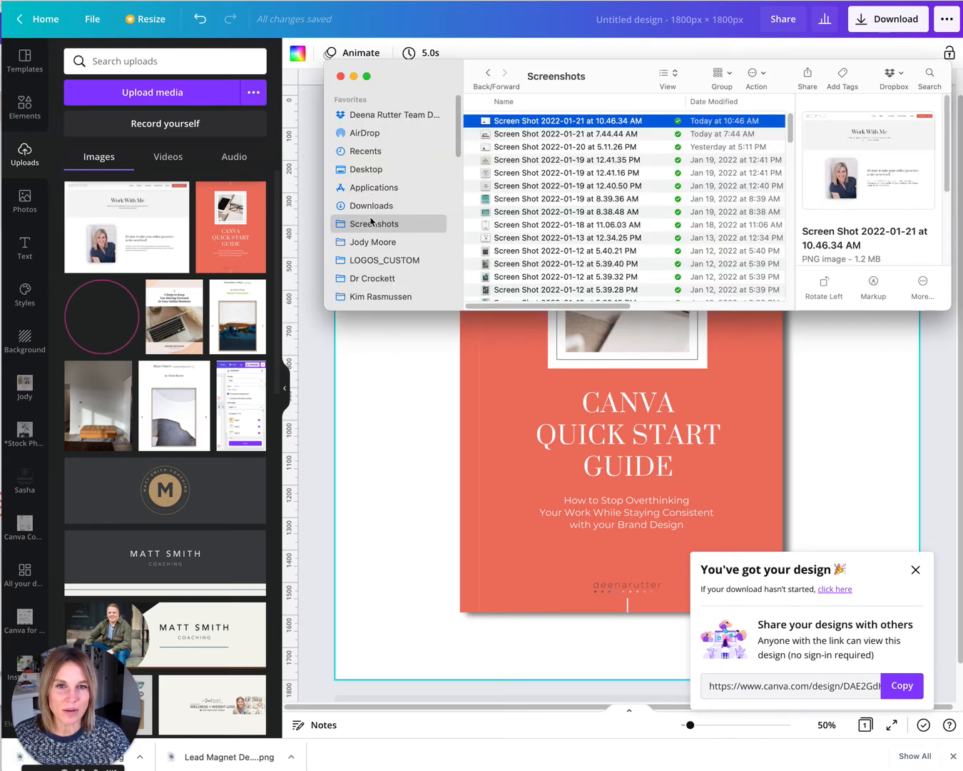
{"action": "left_click", "coordinate": [391, 206]}
{"action": "left_click", "coordinate": [519, 126]}
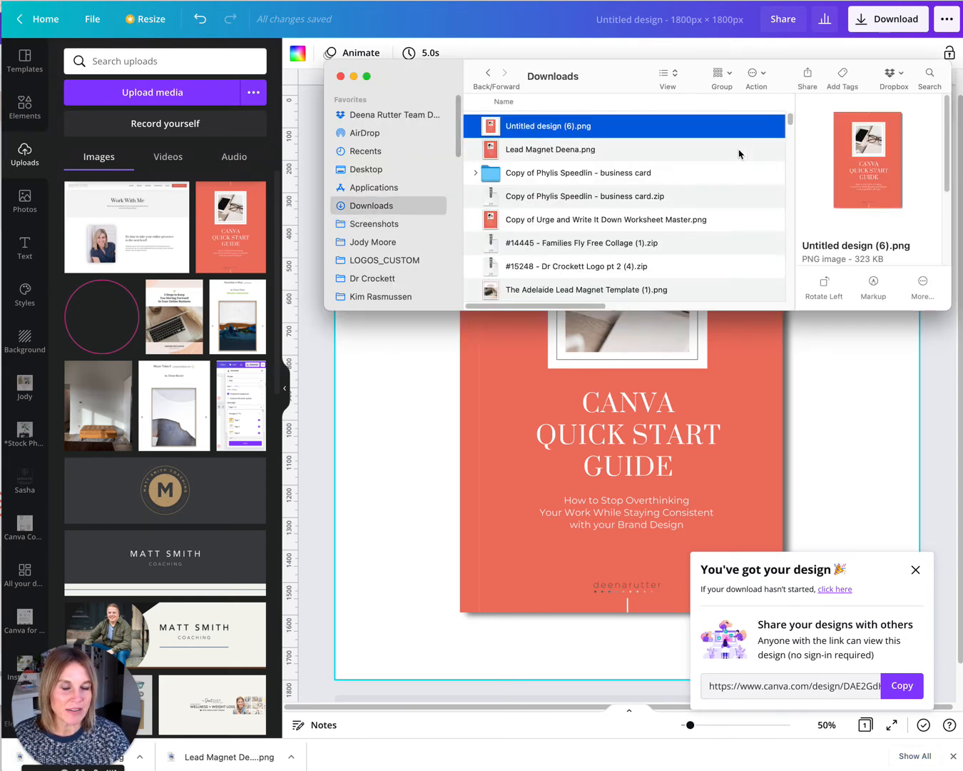
{"action": "left_click", "coordinate": [397, 506]}
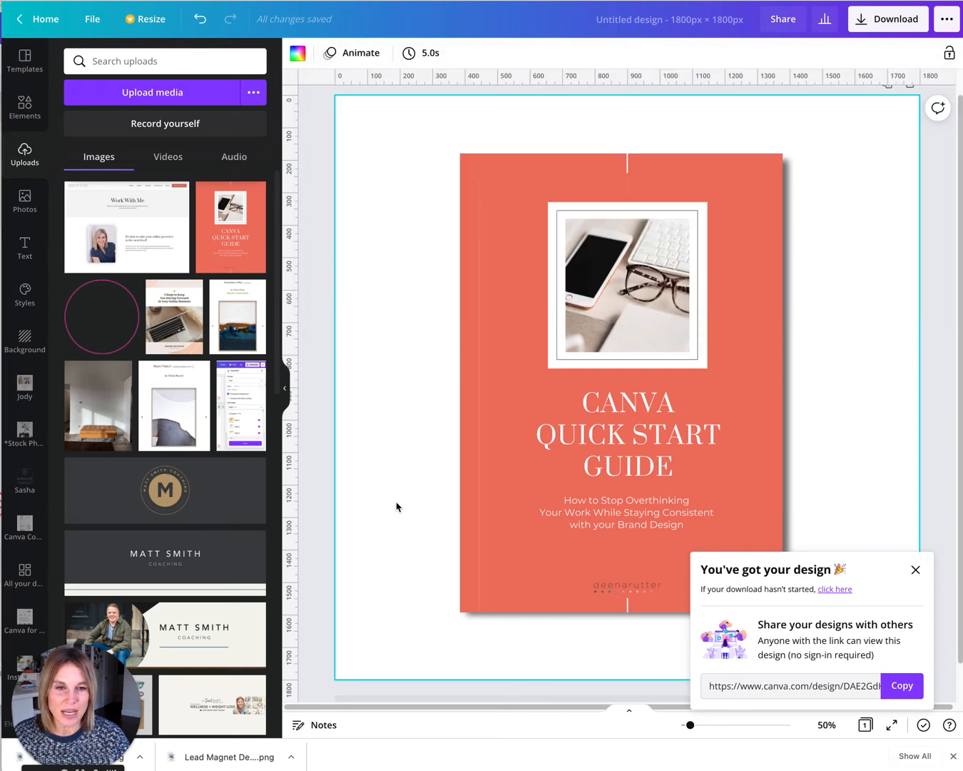
{"action": "left_click", "coordinate": [310, 501]}
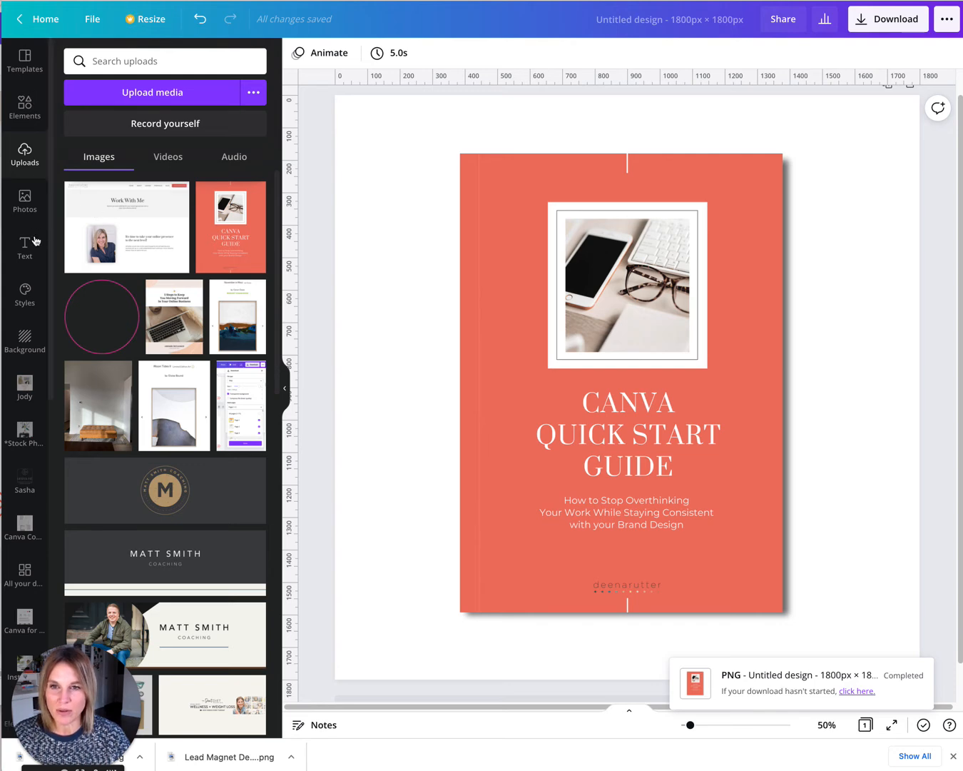
Search the stock photo library for iphone mockup.
{"action": "left_click", "coordinate": [24, 200]}
{"action": "left_click", "coordinate": [181, 61]}
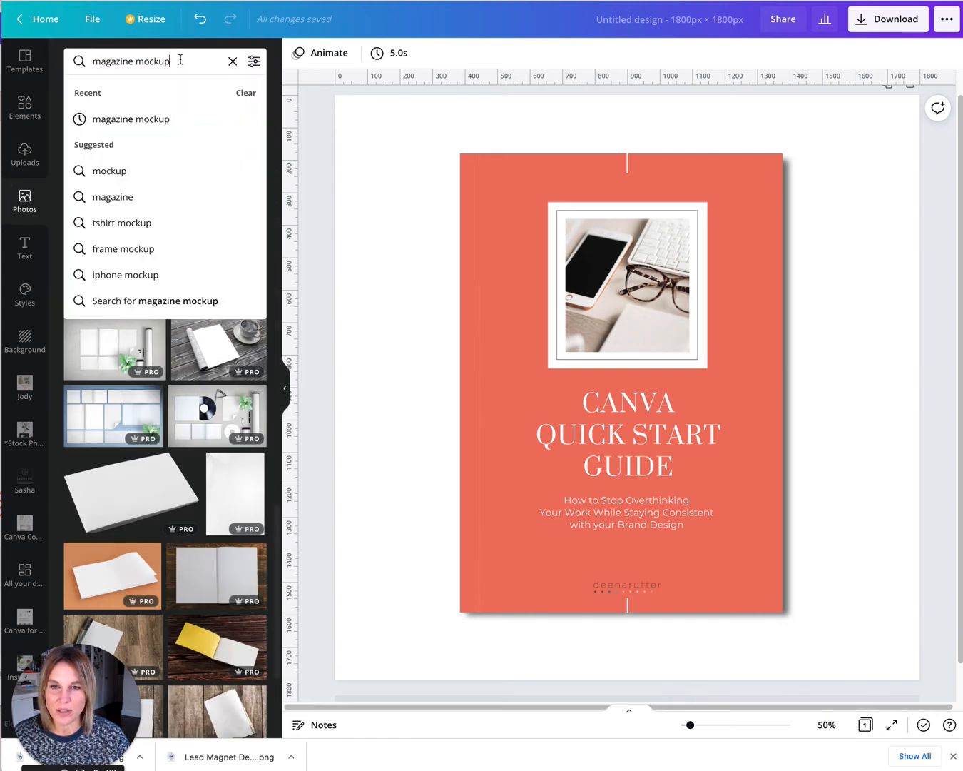
{"action": "left_click_drag", "start_coordinate": [135, 60], "coordinate": [89, 61]}
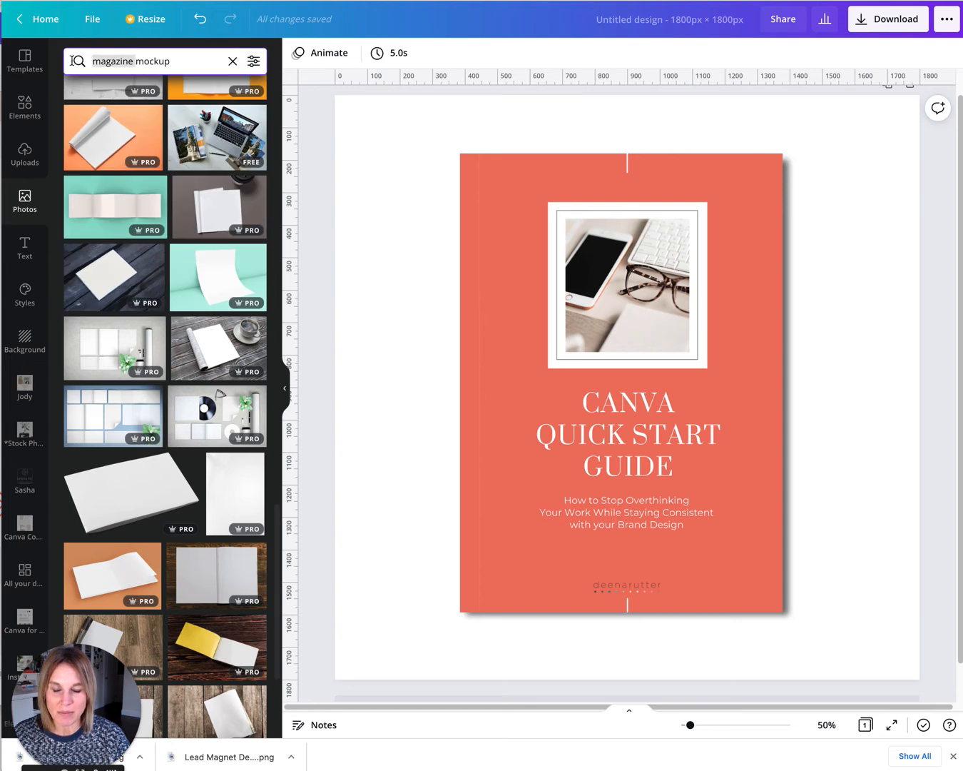
{"action": "type", "text": "iphone"}
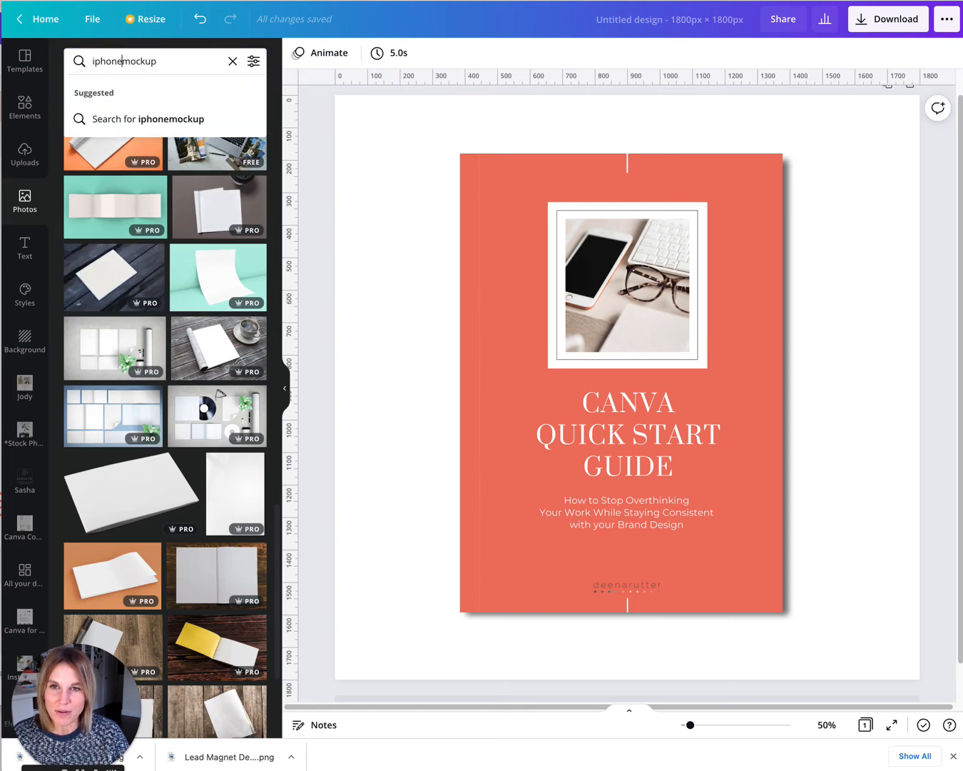
{"action": "left_click", "coordinate": [157, 119]}
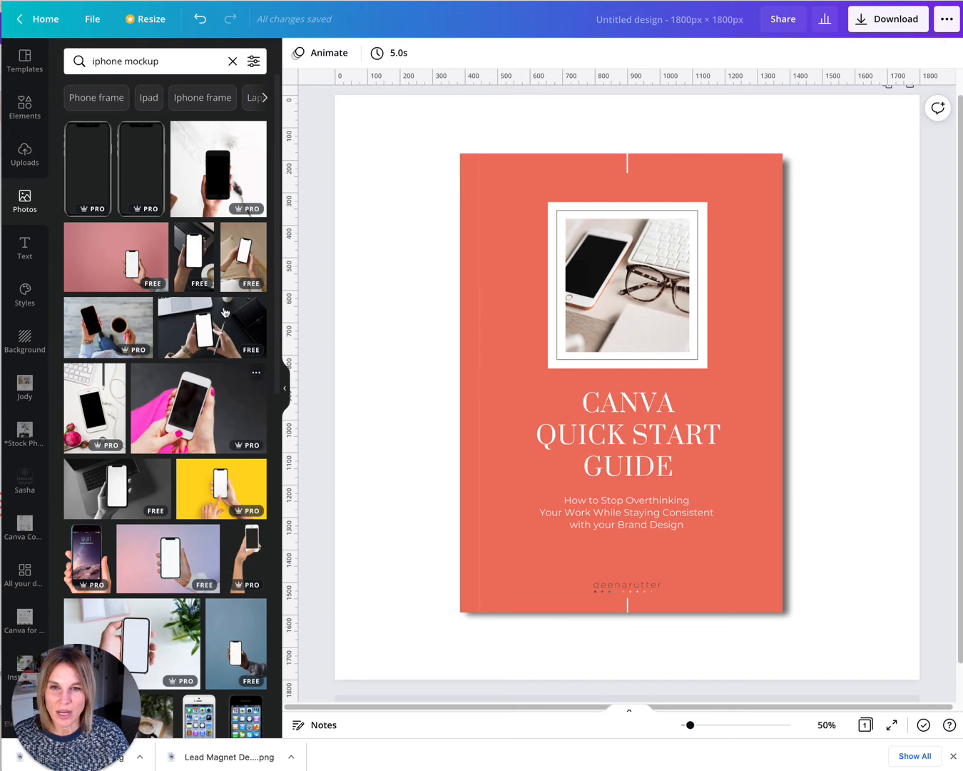
Change the photo search to mac mockup.
{"action": "left_click_drag", "start_coordinate": [124, 63], "coordinate": [74, 64]}
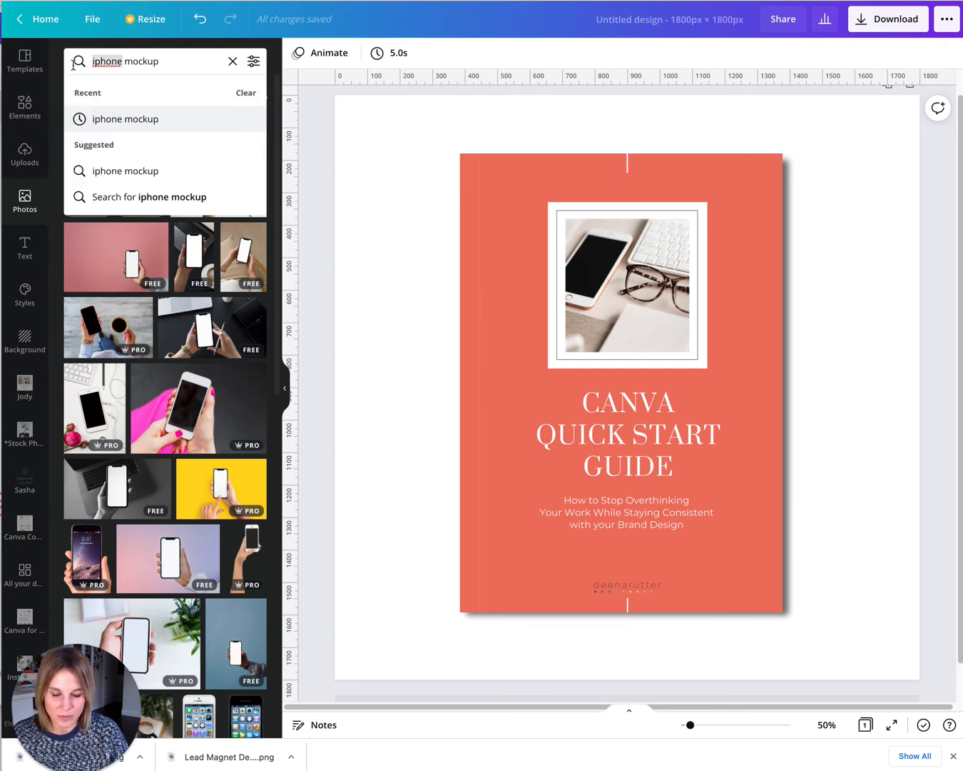
{"action": "type", "text": "m"}
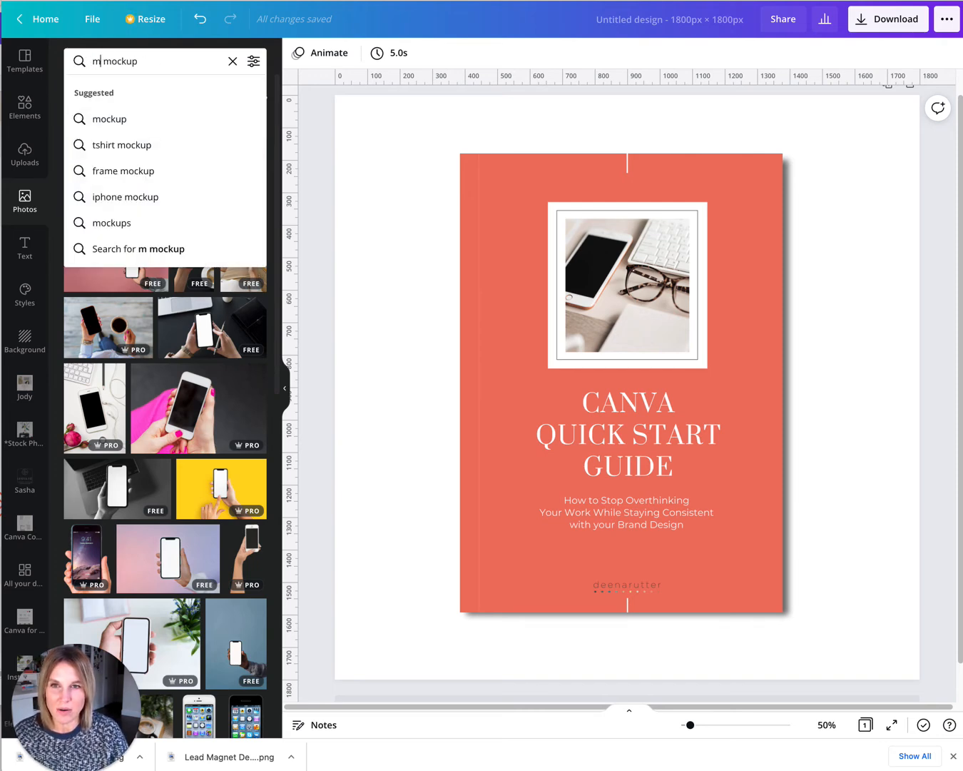
{"action": "key", "text": "BackSpace"}
{"action": "type", "text": "mac"}
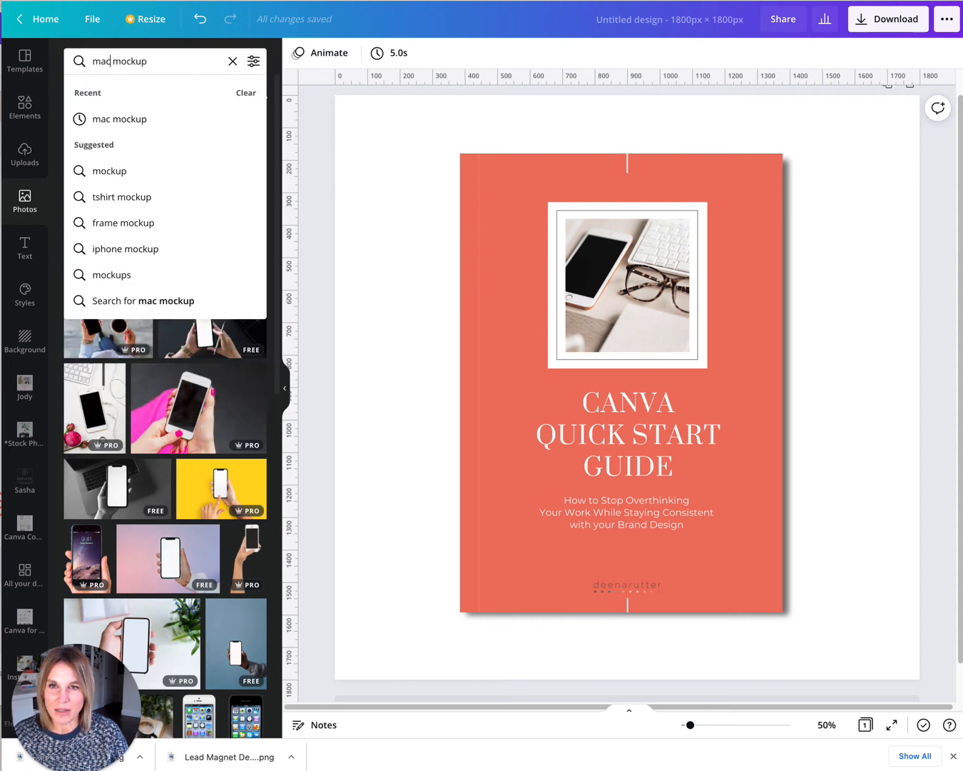
{"action": "key", "text": "Return"}
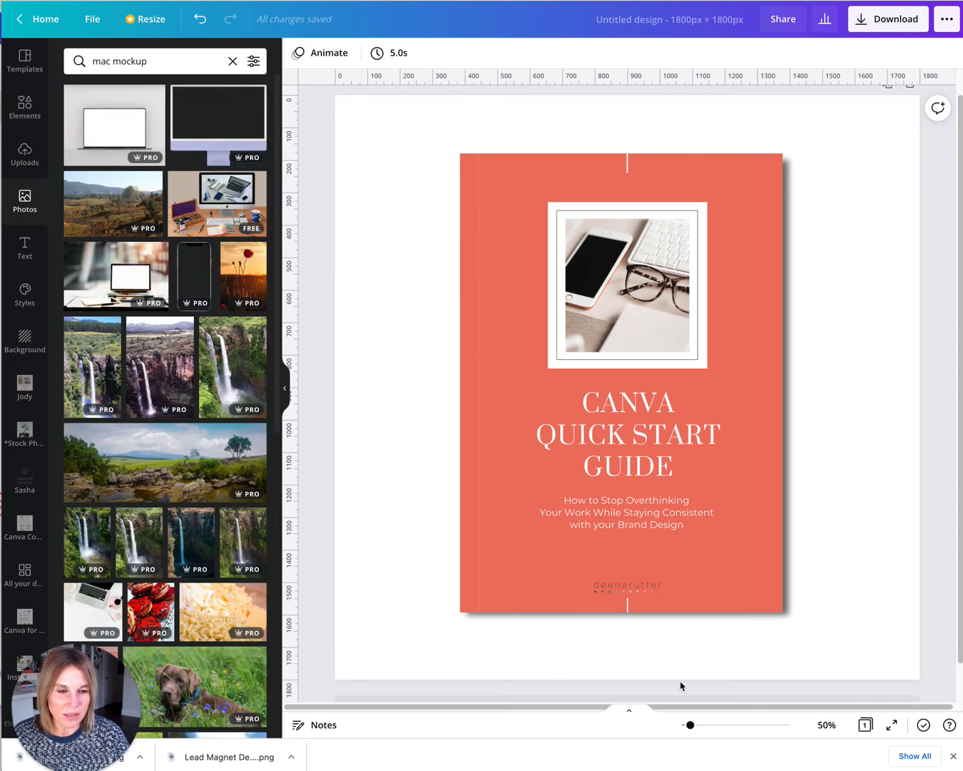
{"action": "scroll", "coordinate": [949, 164], "scroll_direction": "up", "scroll_amount": 1}
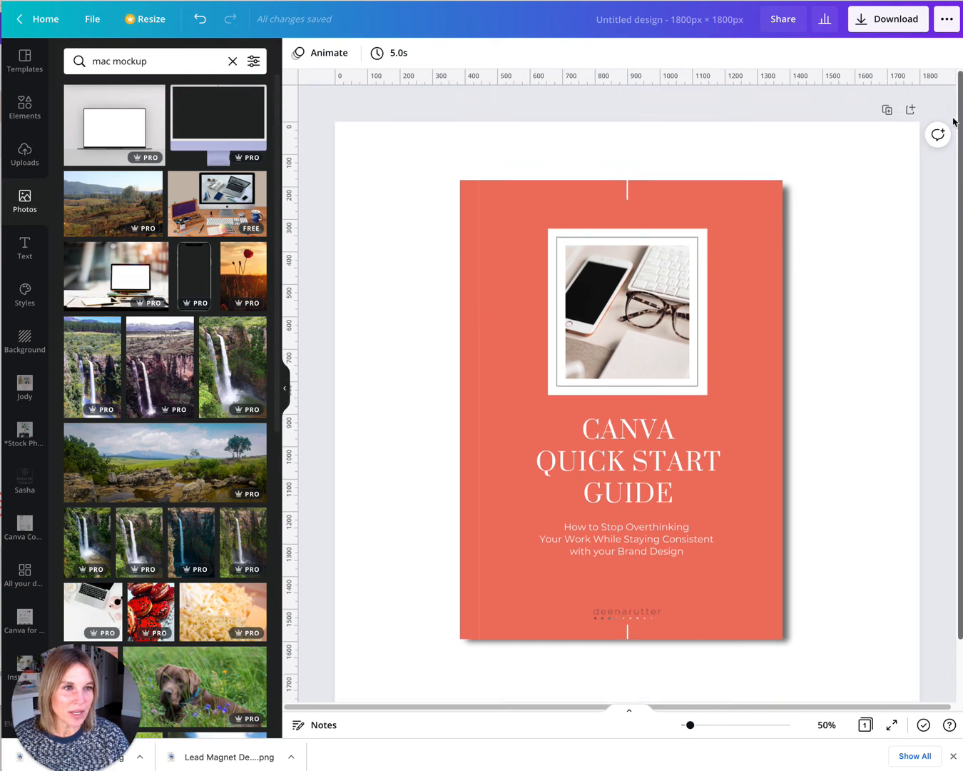
{"action": "left_click", "coordinate": [888, 113]}
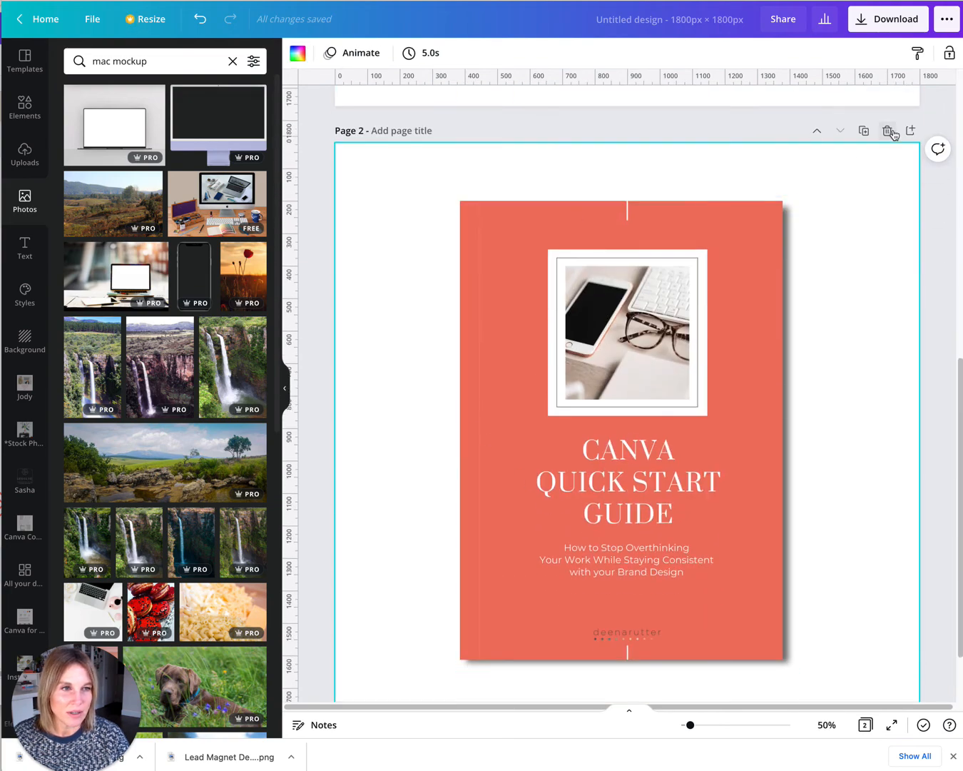
{"action": "left_click", "coordinate": [888, 130]}
{"action": "left_click_drag", "start_coordinate": [960, 155], "coordinate": [959, 92]}
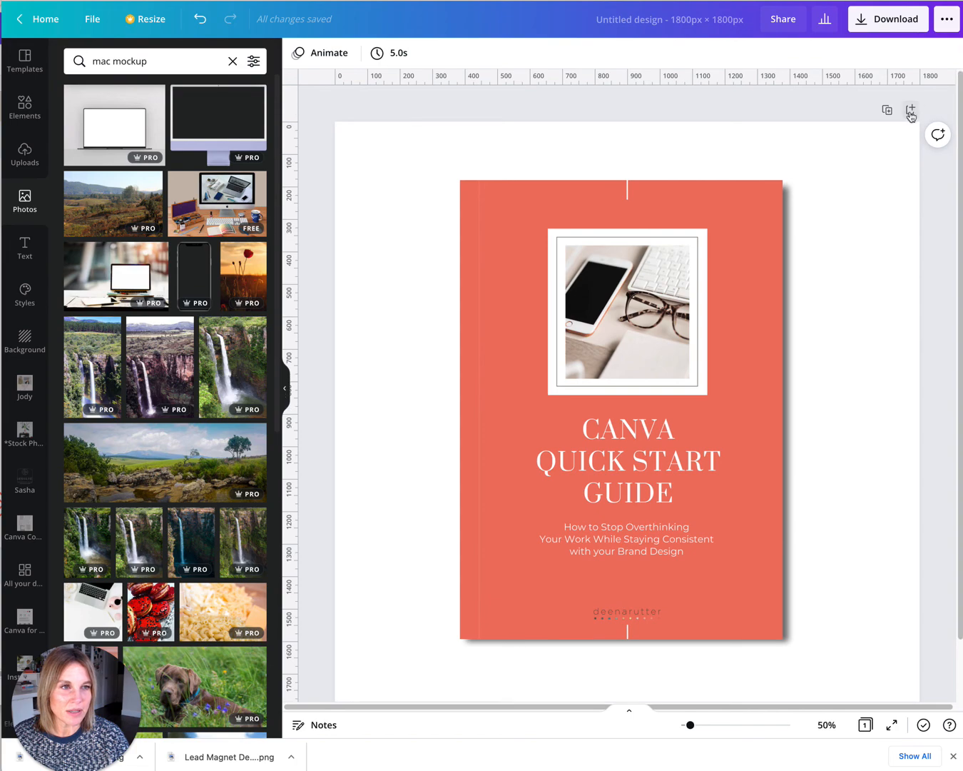
Add a new blank page to the design.
{"action": "left_click", "coordinate": [911, 110]}
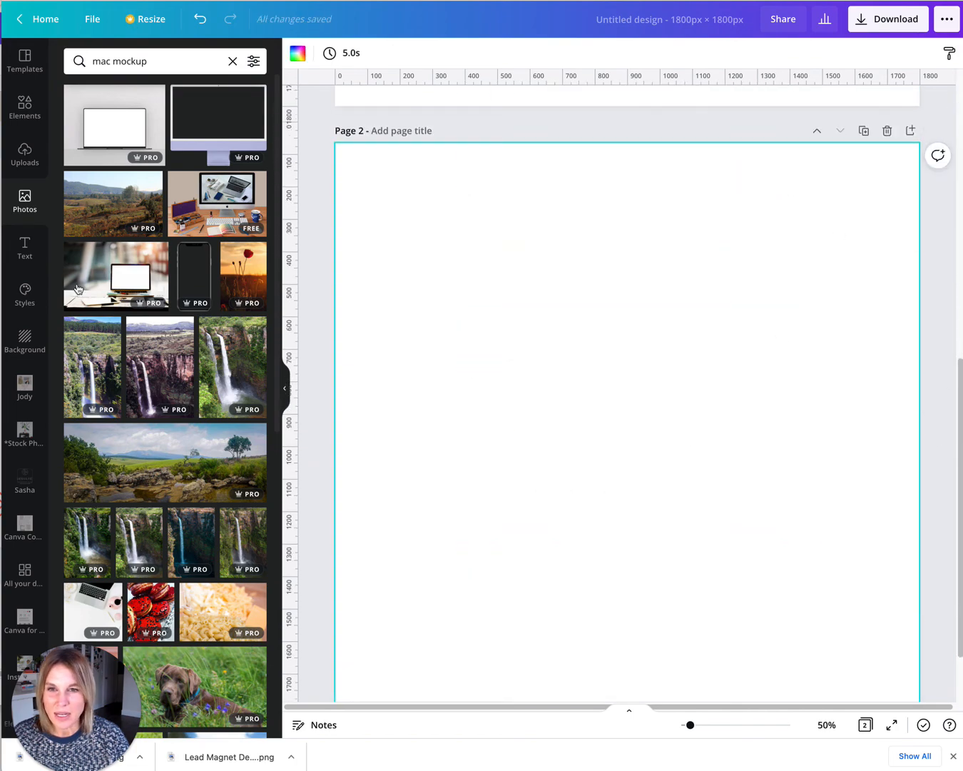
{"action": "left_click_drag", "start_coordinate": [277, 249], "coordinate": [275, 221]}
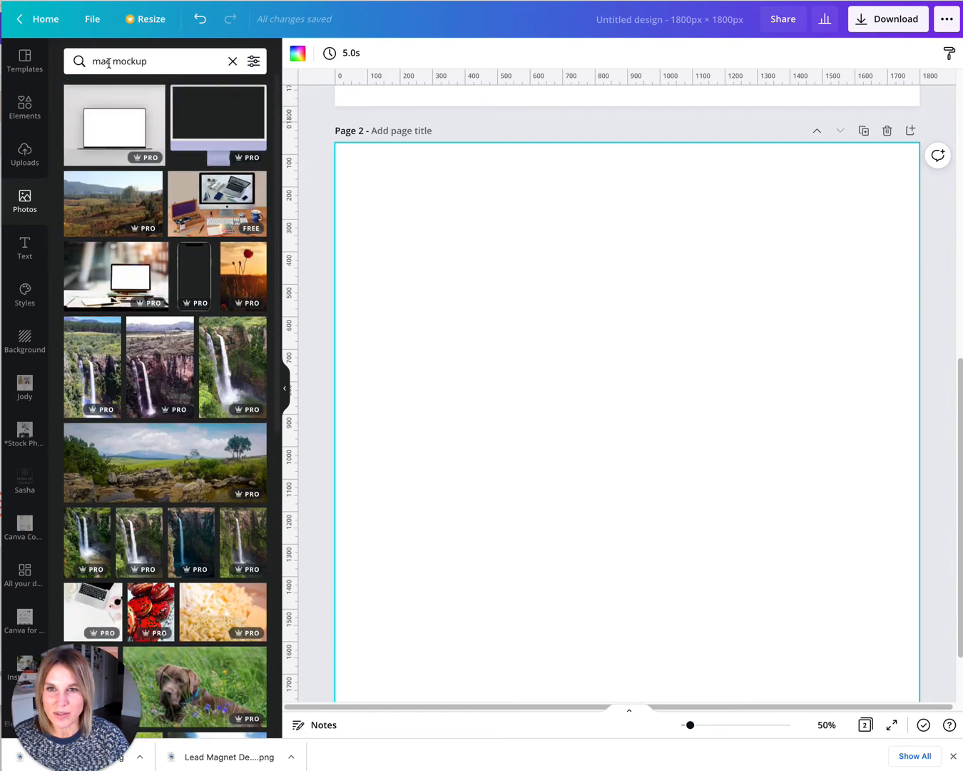
Search photos for computer mockup and add the desk photo with a blank iMac screen to the new page.
{"action": "left_click_drag", "start_coordinate": [108, 62], "coordinate": [84, 61]}
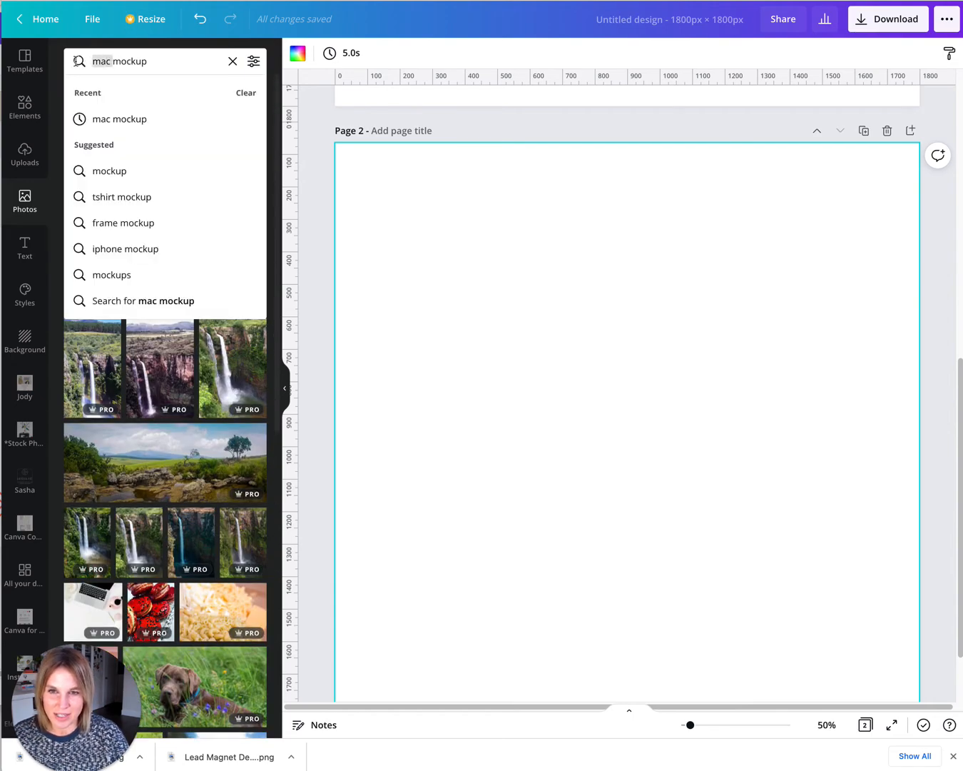
{"action": "type", "text": "computer"}
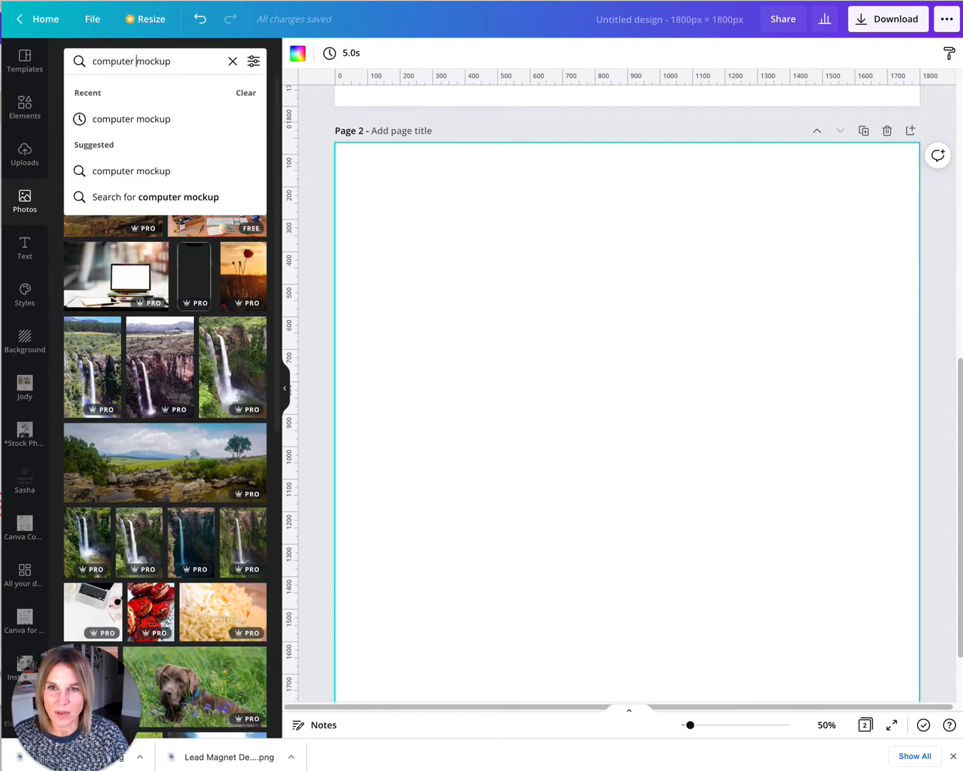
{"action": "key", "text": "Return"}
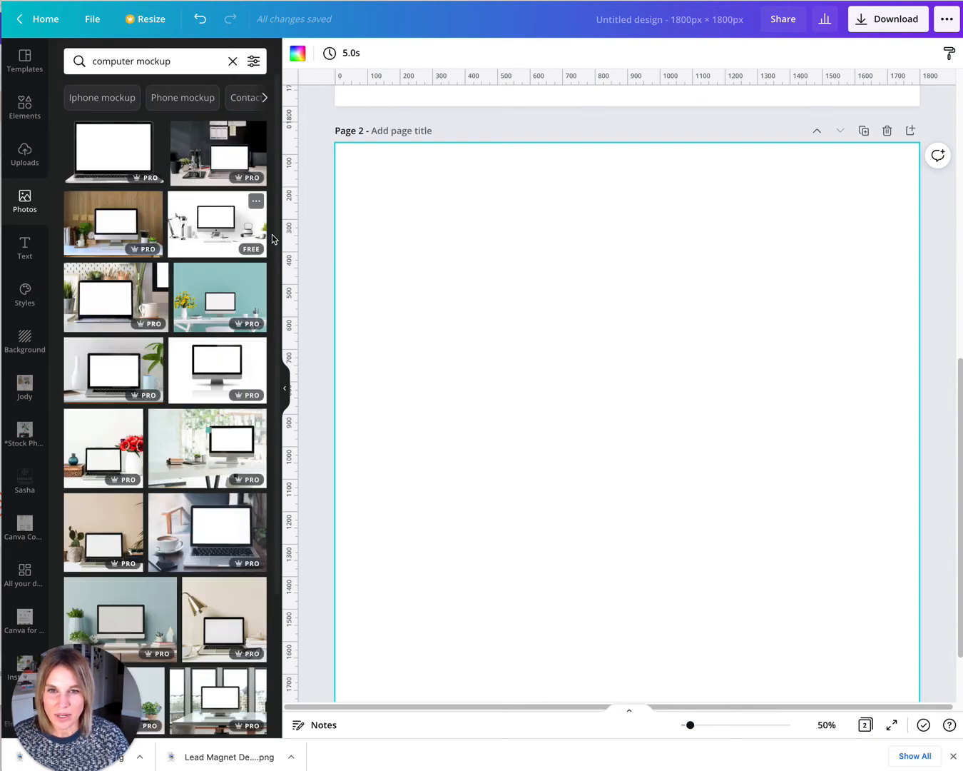
{"action": "scroll", "coordinate": [276, 238], "scroll_direction": "down", "scroll_amount": 1}
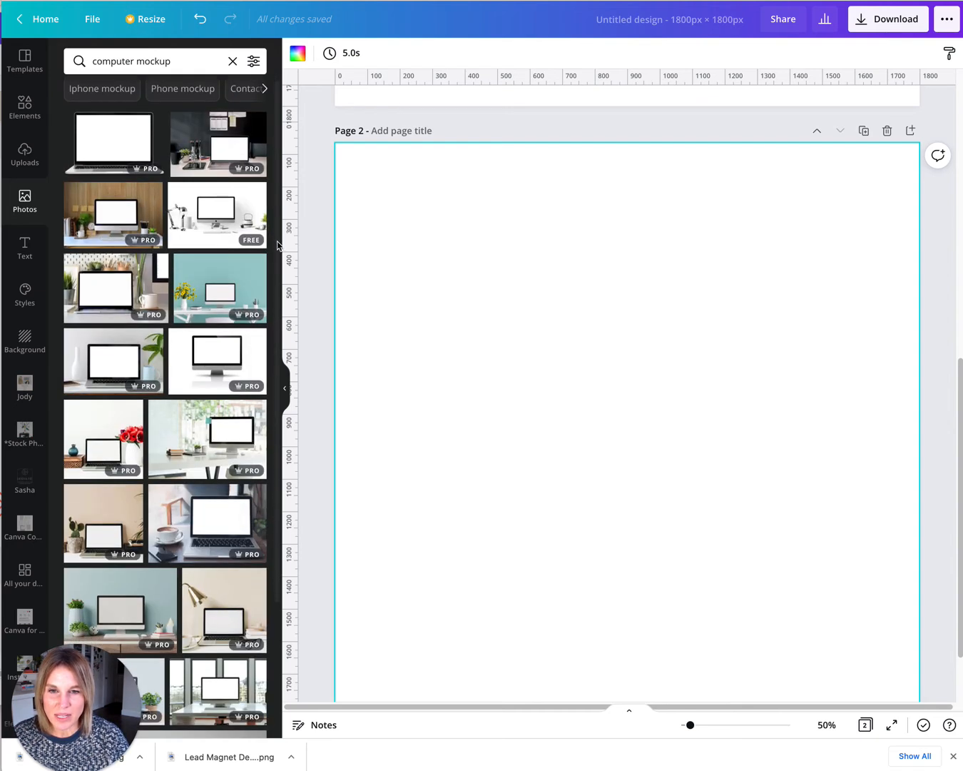
{"action": "scroll", "coordinate": [279, 248], "scroll_direction": "down", "scroll_amount": 5}
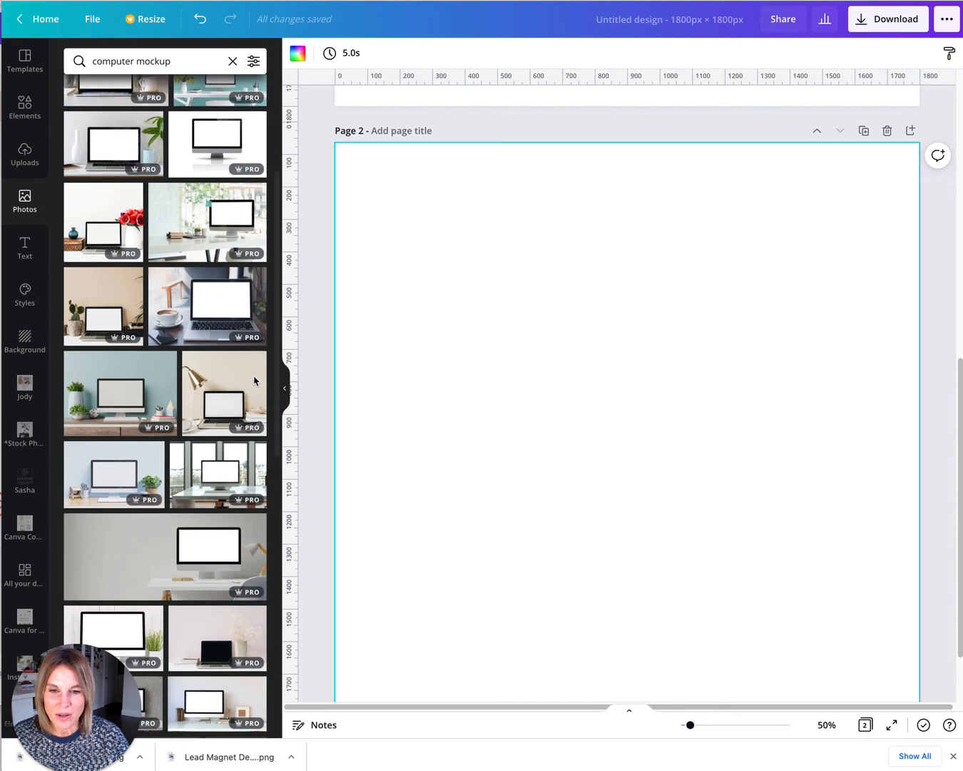
{"action": "scroll", "coordinate": [243, 416], "scroll_direction": "down", "scroll_amount": 1}
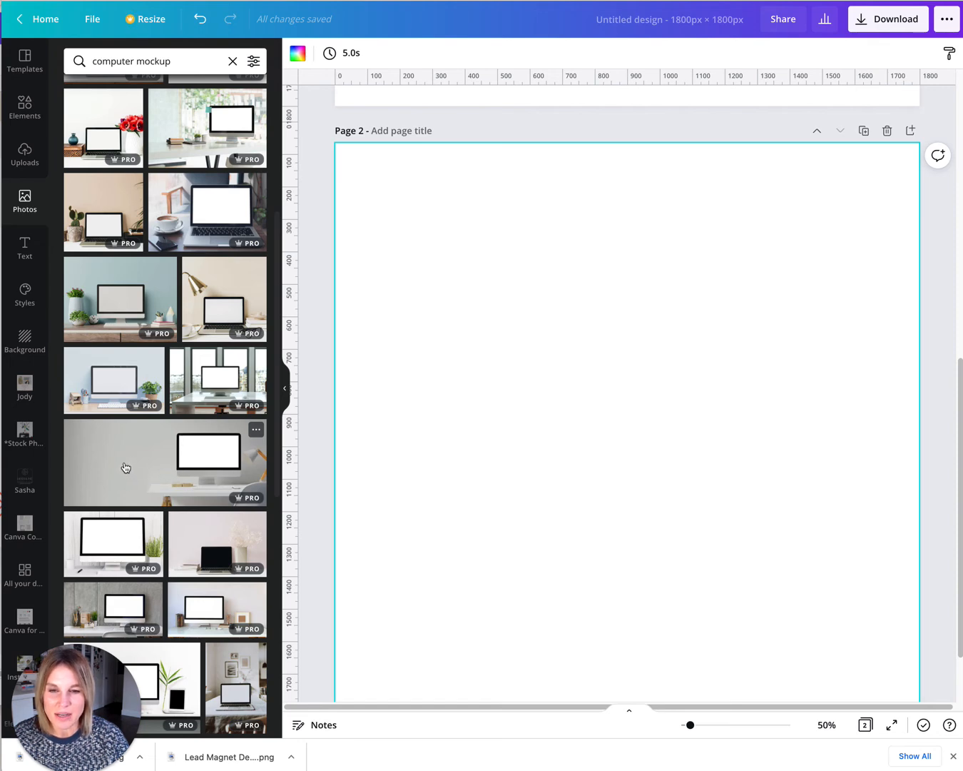
{"action": "left_click", "coordinate": [151, 451]}
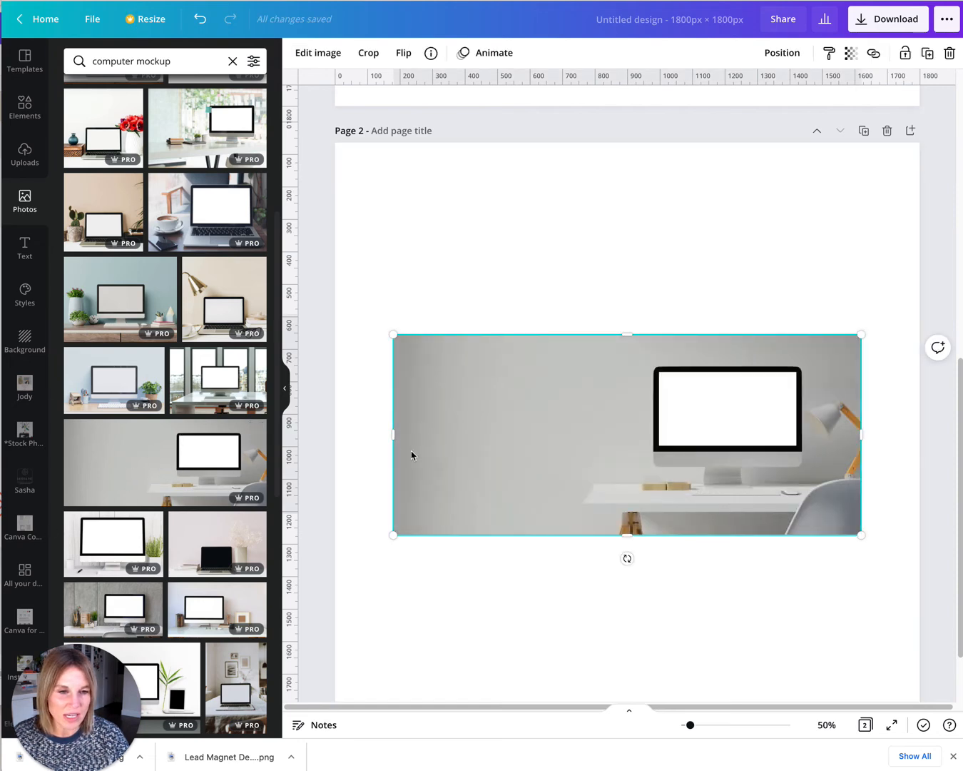
Enlarge the computer mockup photo so it fills the whole second page.
{"action": "left_click_drag", "start_coordinate": [399, 439], "coordinate": [551, 433]}
{"action": "left_click_drag", "start_coordinate": [552, 335], "coordinate": [339, 183]}
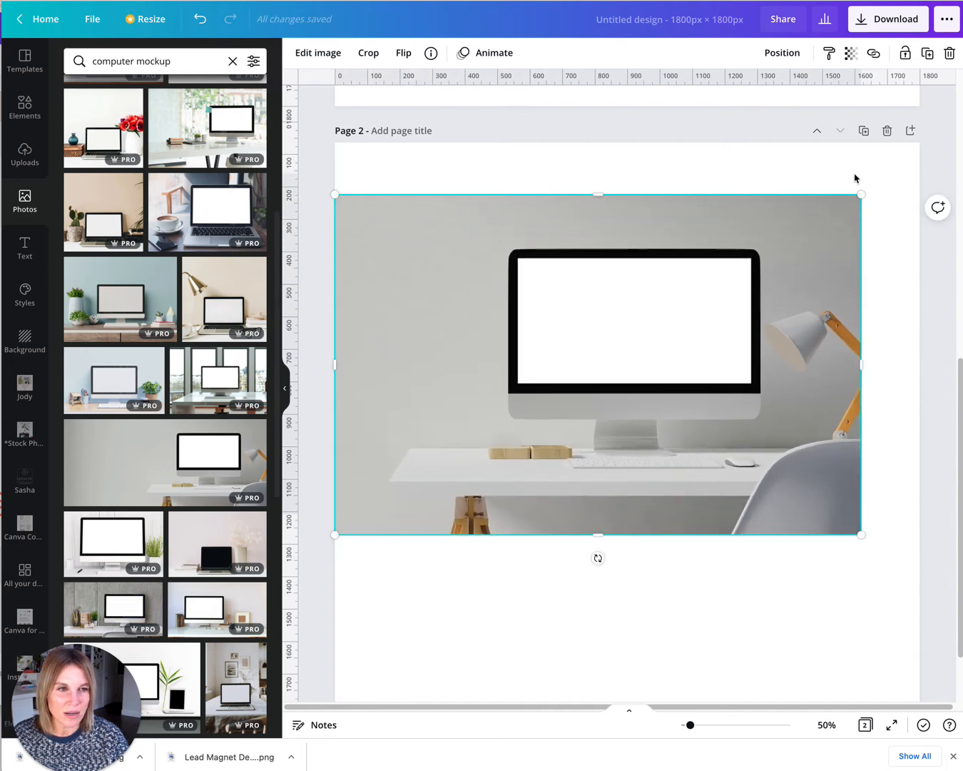
{"action": "left_click_drag", "start_coordinate": [857, 195], "coordinate": [906, 157]}
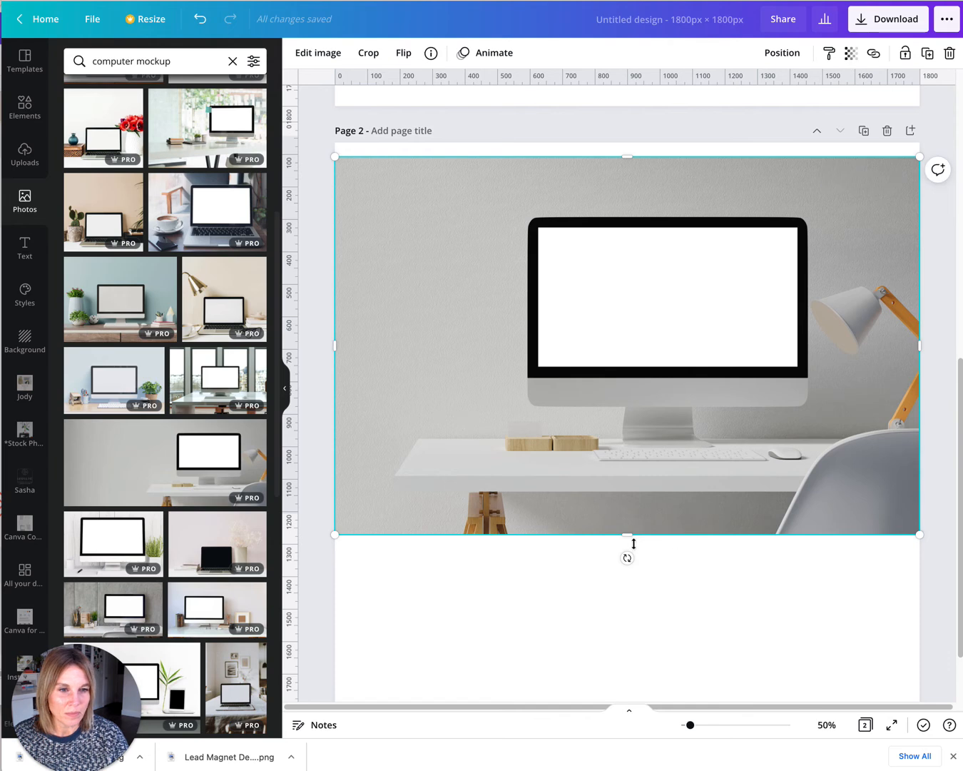
{"action": "left_click_drag", "start_coordinate": [633, 536], "coordinate": [626, 697]}
{"action": "left_click", "coordinate": [488, 679]}
{"action": "left_click", "coordinate": [629, 619]}
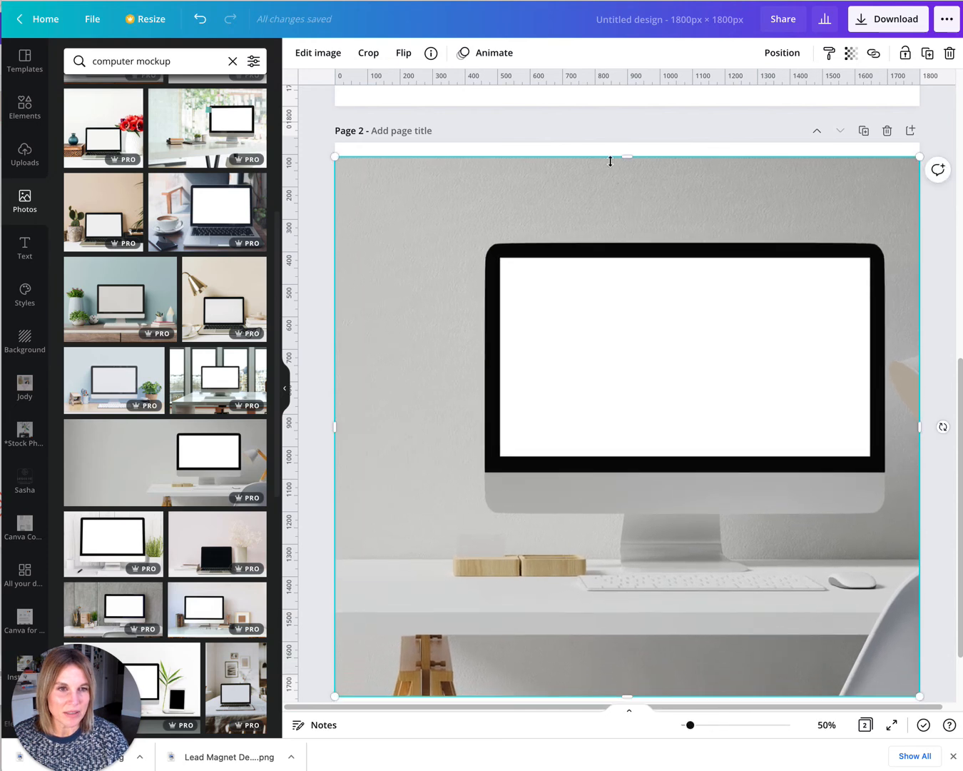
{"action": "left_click_drag", "start_coordinate": [624, 147], "coordinate": [625, 132]}
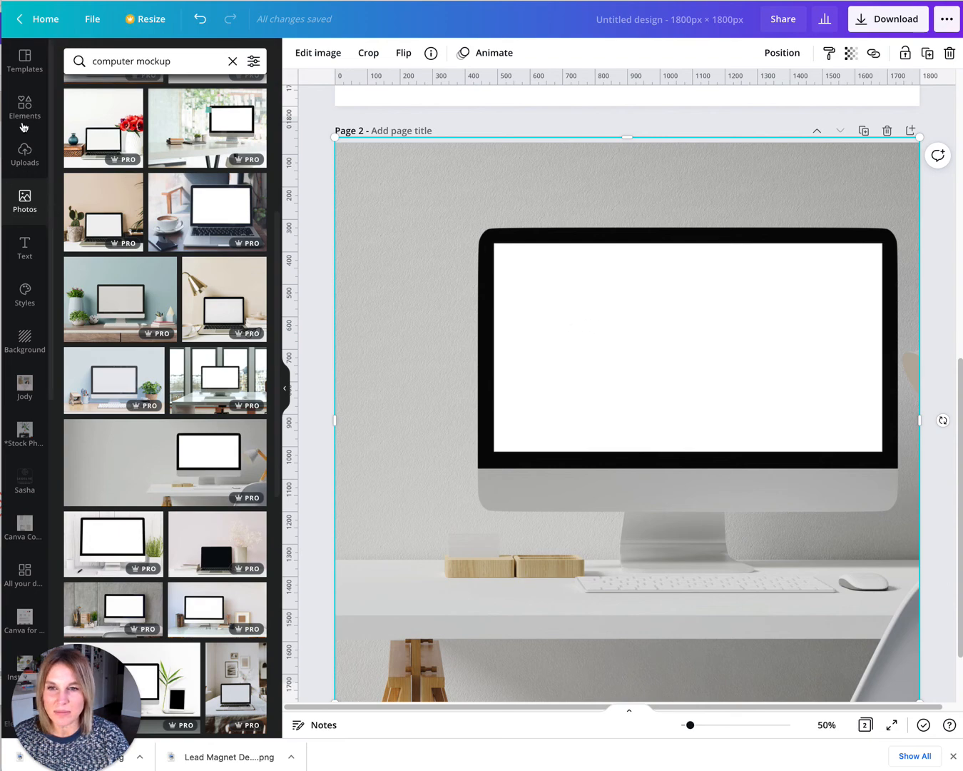
Add the uploaded Work With Me website screenshot and scale it down over the monitor screen.
{"action": "left_click", "coordinate": [25, 155]}
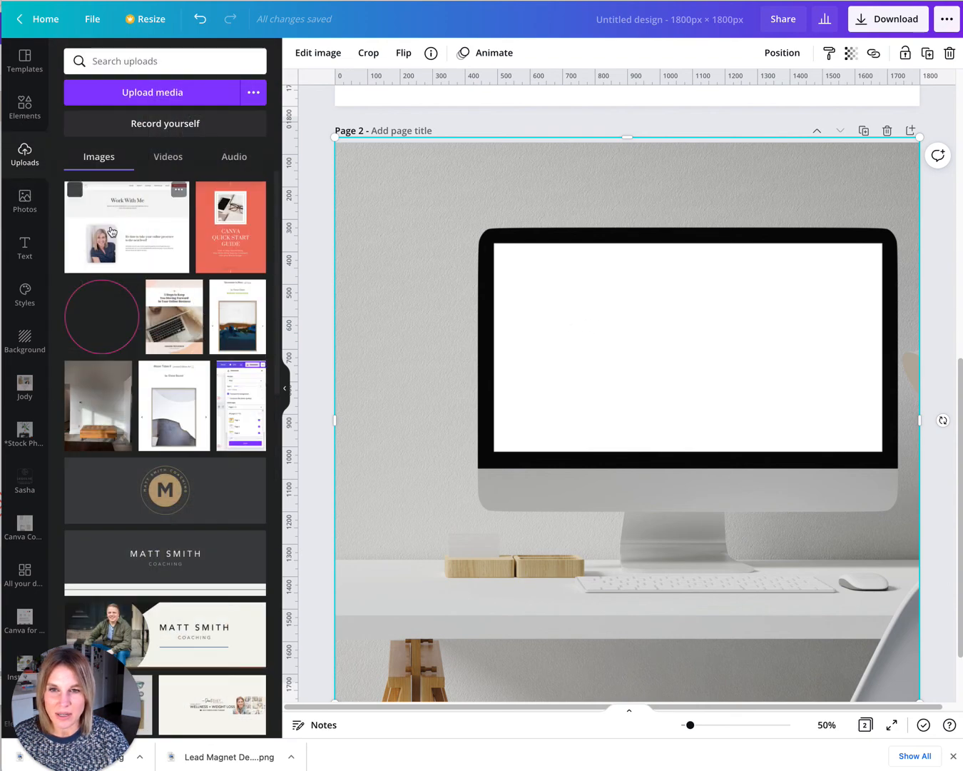
{"action": "left_click", "coordinate": [125, 226]}
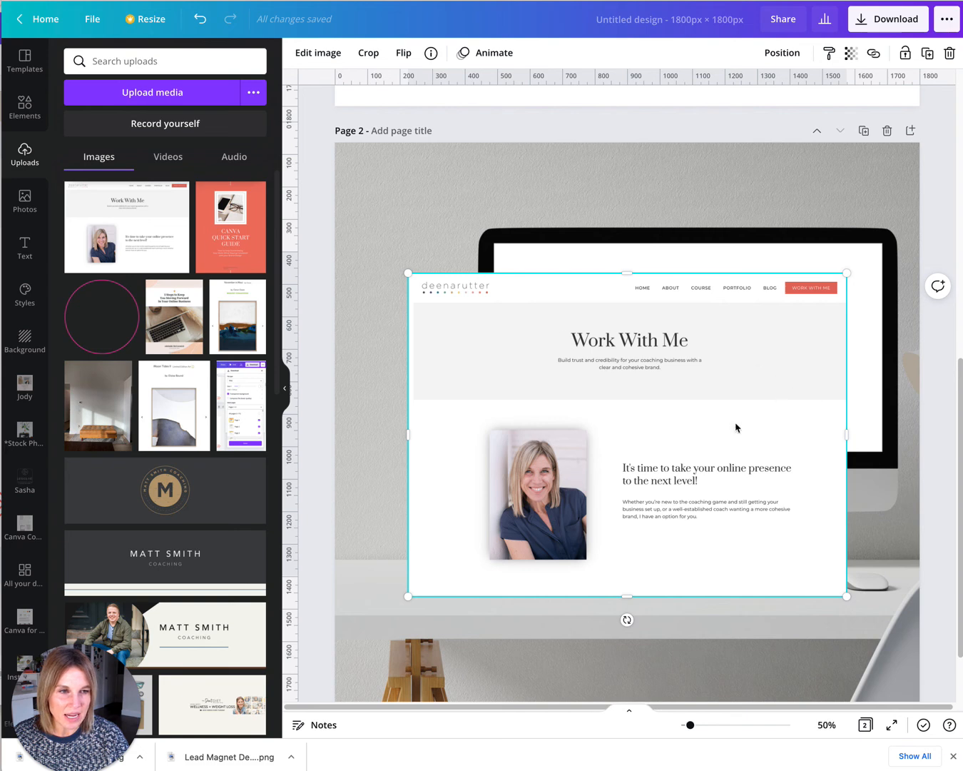
{"action": "left_click", "coordinate": [409, 440]}
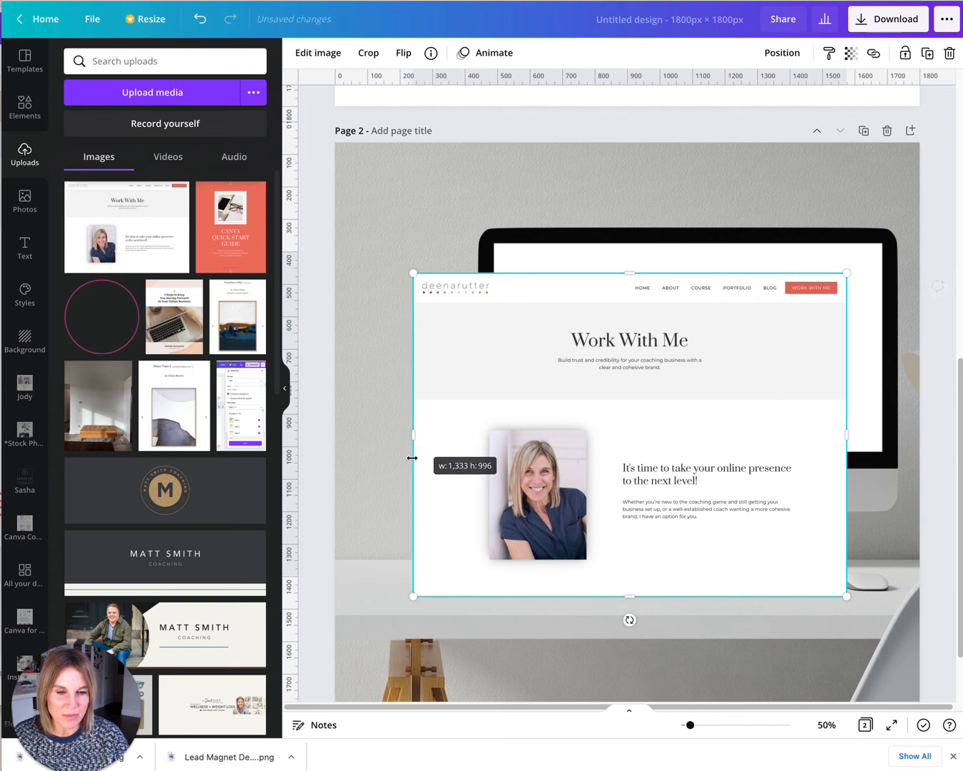
{"action": "left_click_drag", "start_coordinate": [410, 595], "coordinate": [464, 558]}
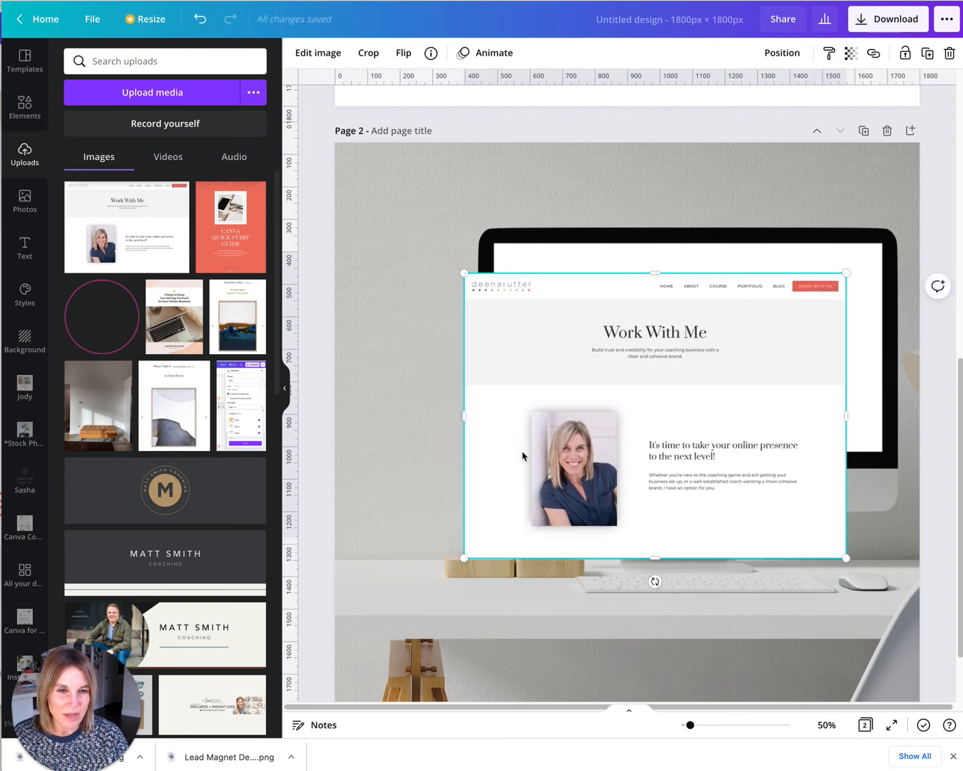
{"action": "left_click_drag", "start_coordinate": [523, 453], "coordinate": [551, 423]}
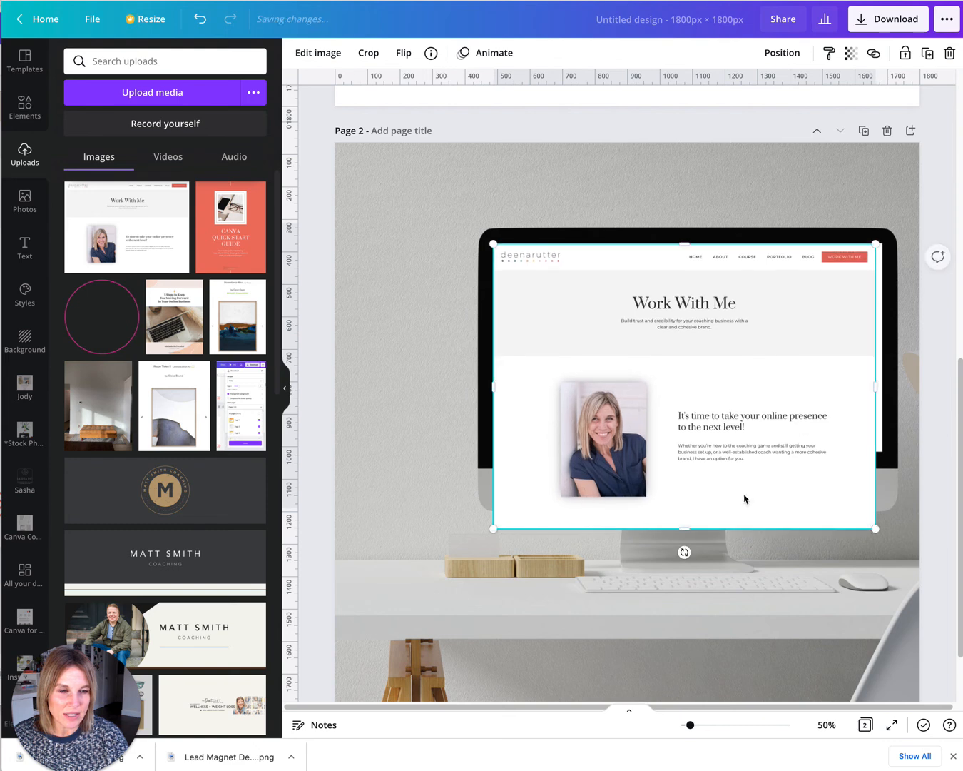
Trim the screenshot's edges so it sits exactly within the monitor's screen area.
{"action": "left_click_drag", "start_coordinate": [880, 529], "coordinate": [883, 532]}
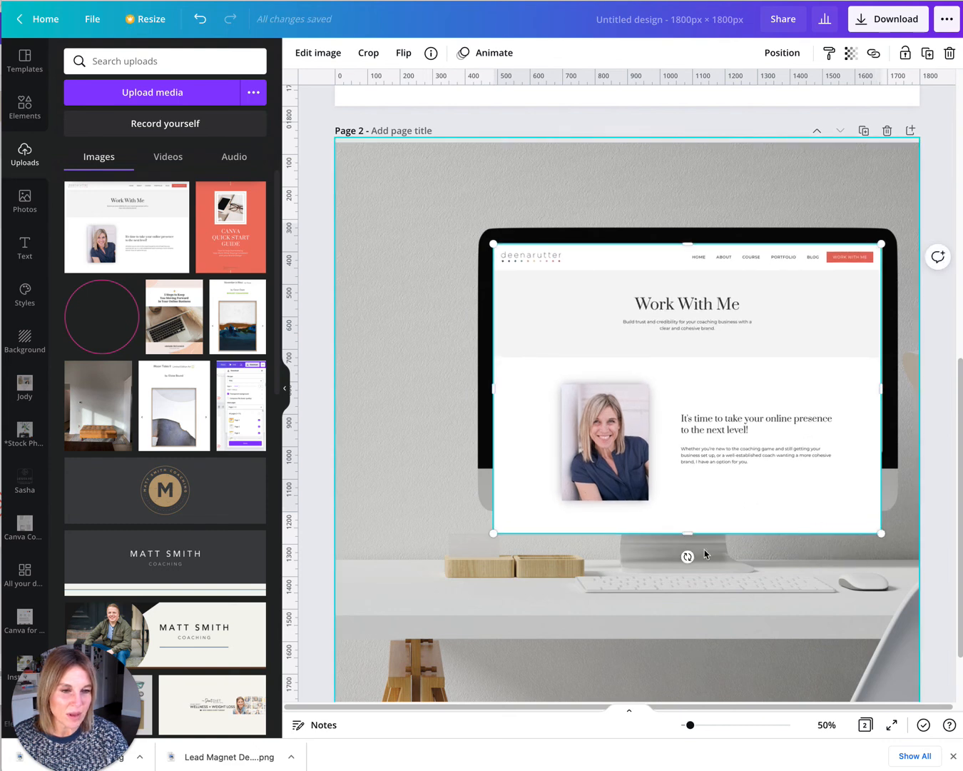
{"action": "left_click_drag", "start_coordinate": [686, 523], "coordinate": [694, 453]}
{"action": "left_click_drag", "start_coordinate": [881, 346], "coordinate": [883, 345]}
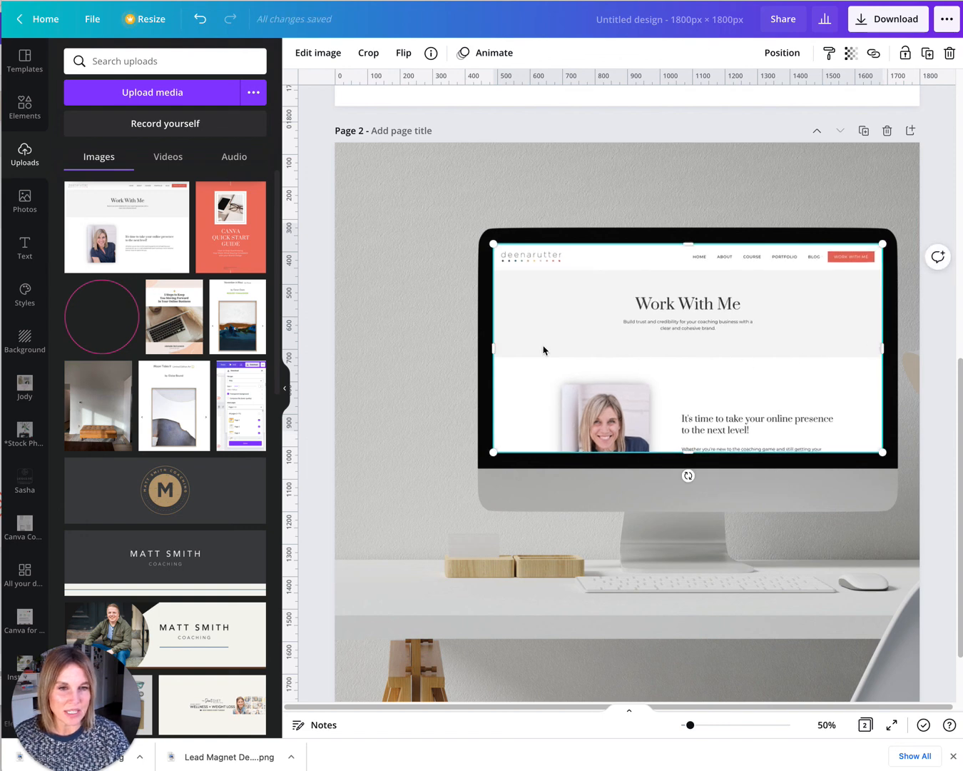
{"action": "left_click", "coordinate": [328, 276]}
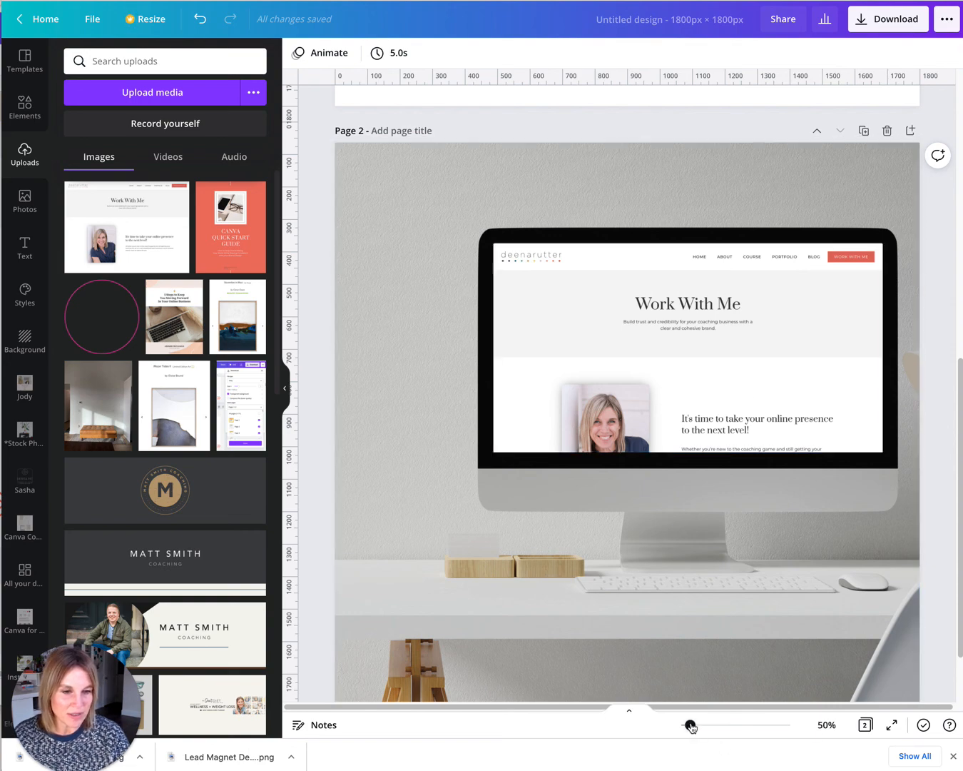
Stretch the background photo to cover the page edge and nudge the screenshot to fit the screen.
{"action": "left_click_drag", "start_coordinate": [691, 726], "coordinate": [685, 725]}
{"action": "left_click", "coordinate": [624, 611]}
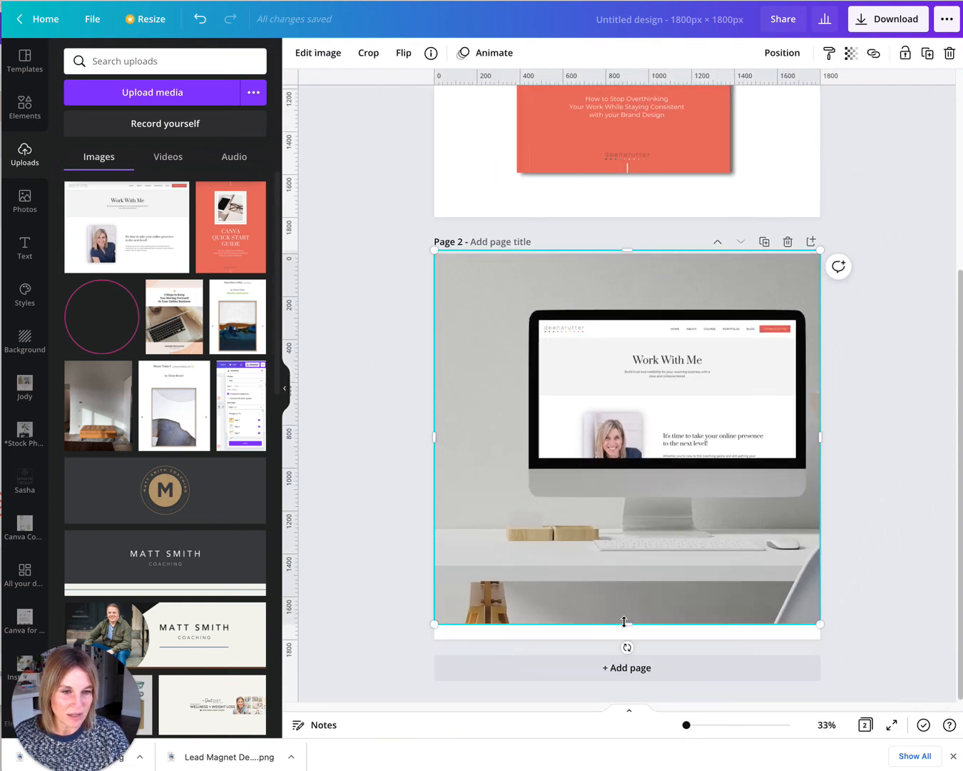
{"action": "left_click_drag", "start_coordinate": [426, 640], "coordinate": [419, 644]}
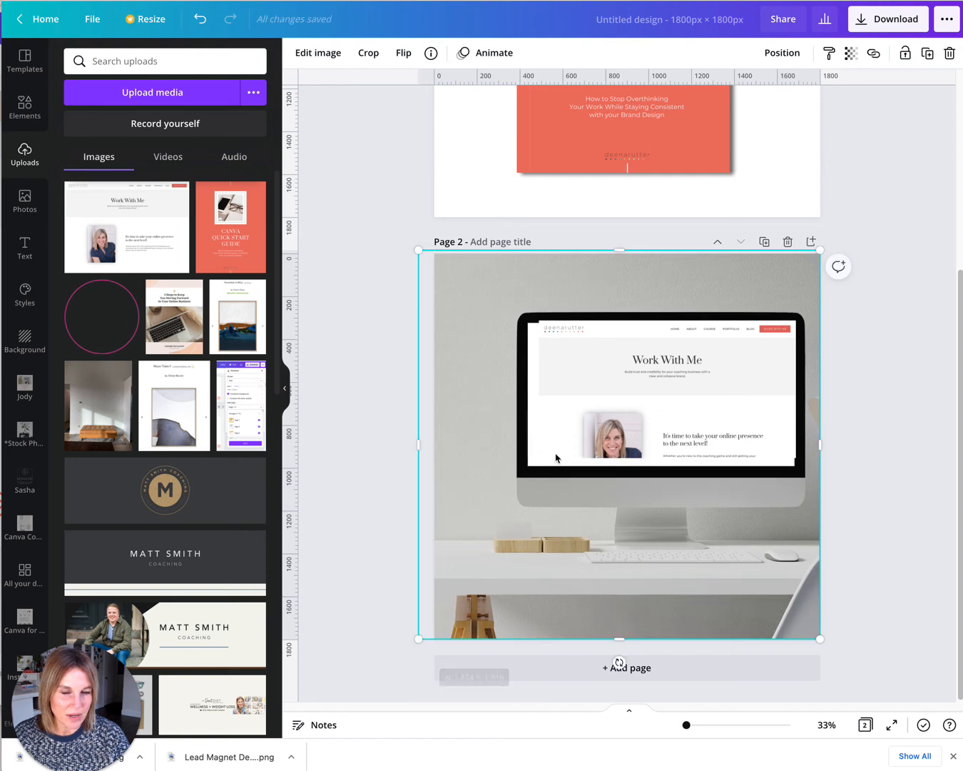
{"action": "left_click_drag", "start_coordinate": [569, 416], "coordinate": [563, 415]}
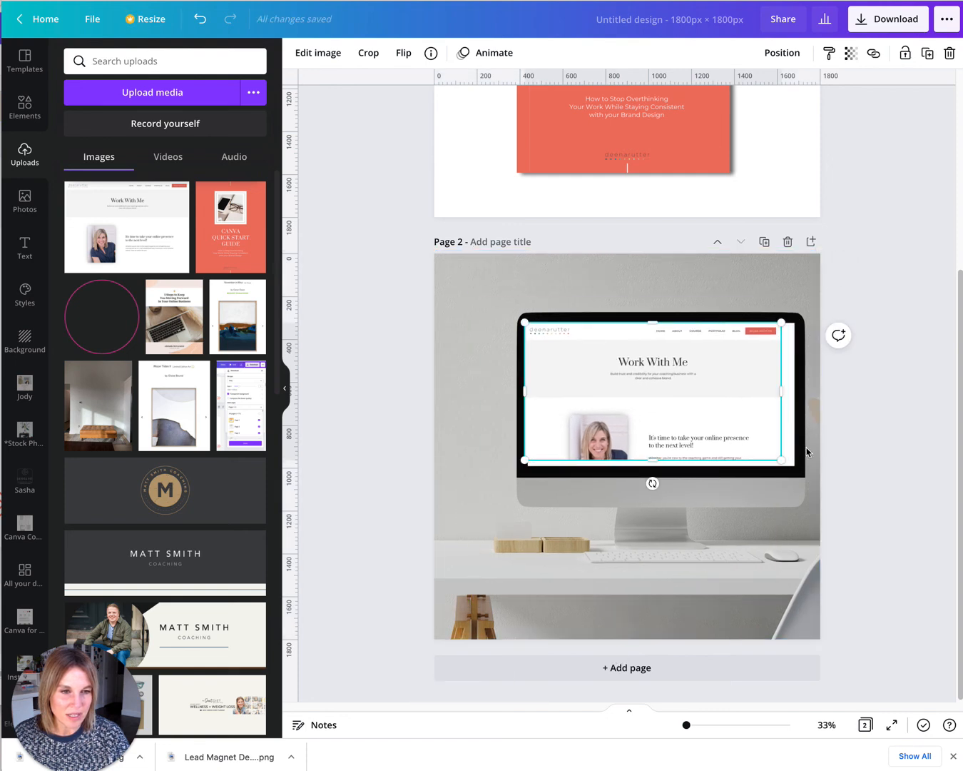
Stretch the screenshot's right and left edges and nudge it so it fills the monitor's screen area.
{"action": "left_click_drag", "start_coordinate": [781, 462], "coordinate": [793, 465]}
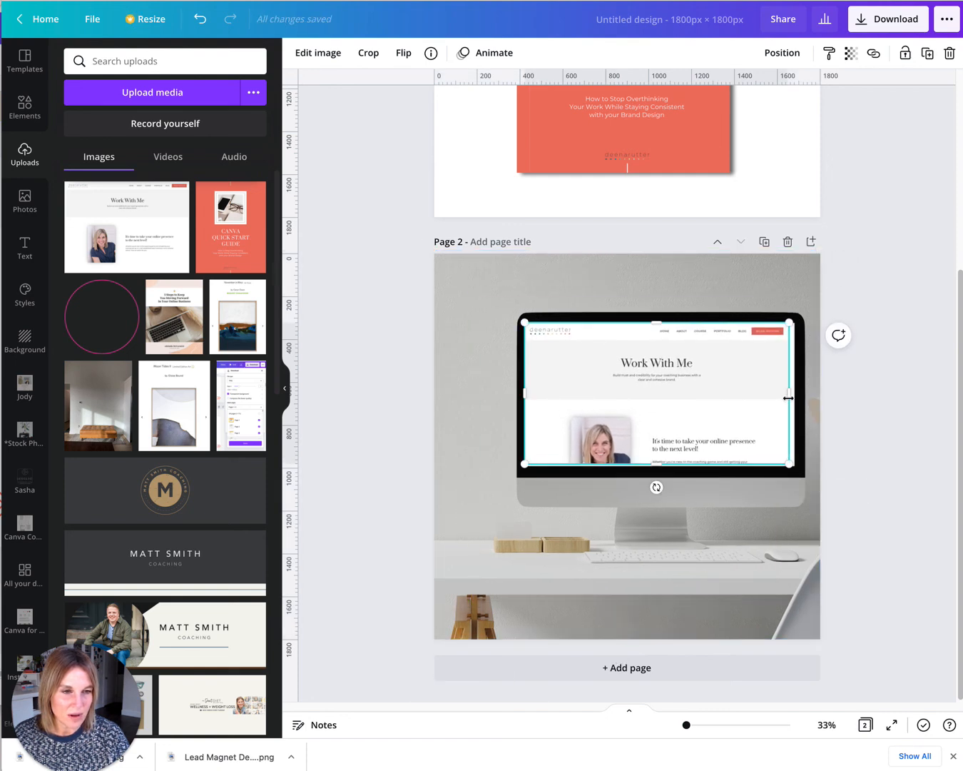
{"action": "left_click_drag", "start_coordinate": [790, 397], "coordinate": [791, 396]}
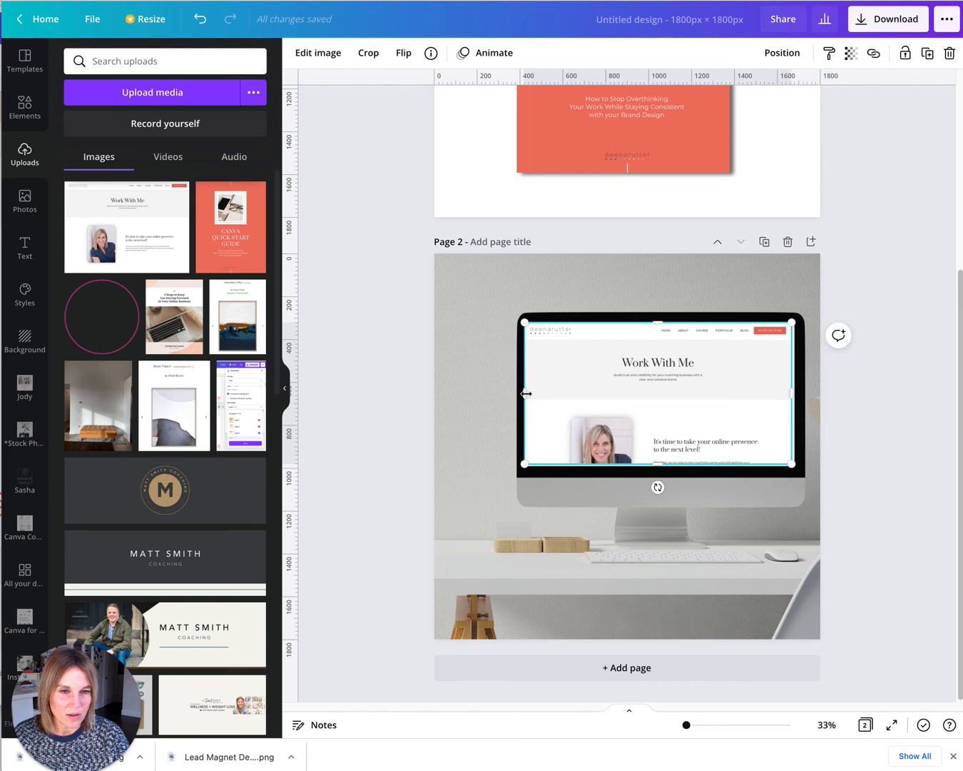
{"action": "left_click_drag", "start_coordinate": [526, 392], "coordinate": [529, 393]}
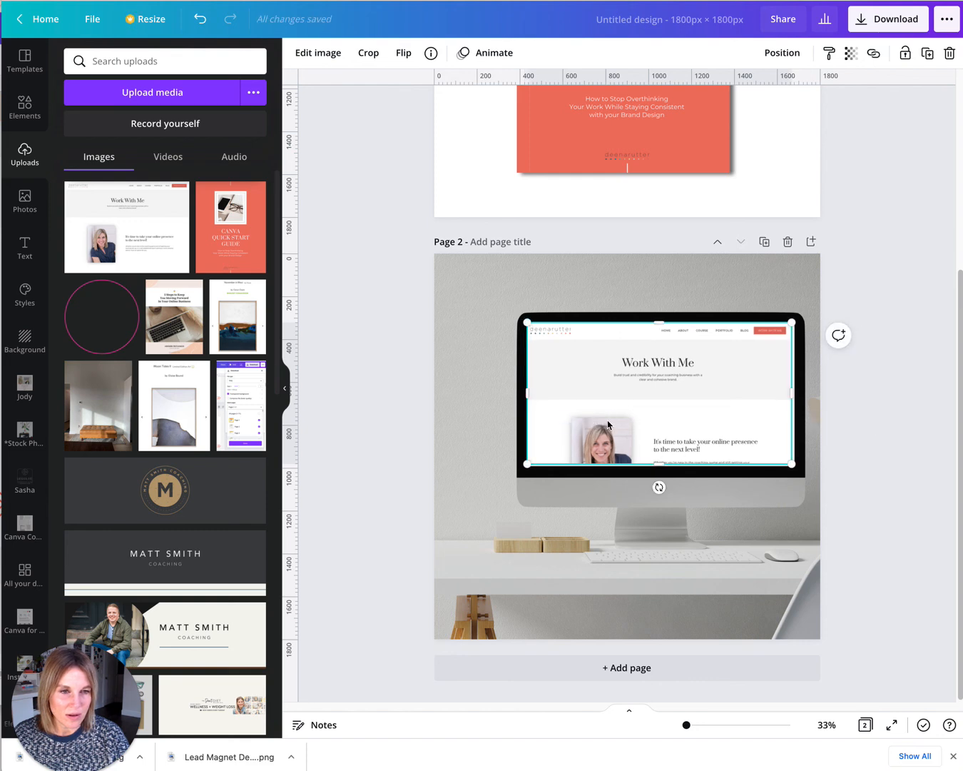
{"action": "left_click_drag", "start_coordinate": [655, 471], "coordinate": [657, 473]}
{"action": "left_click", "coordinate": [401, 488]}
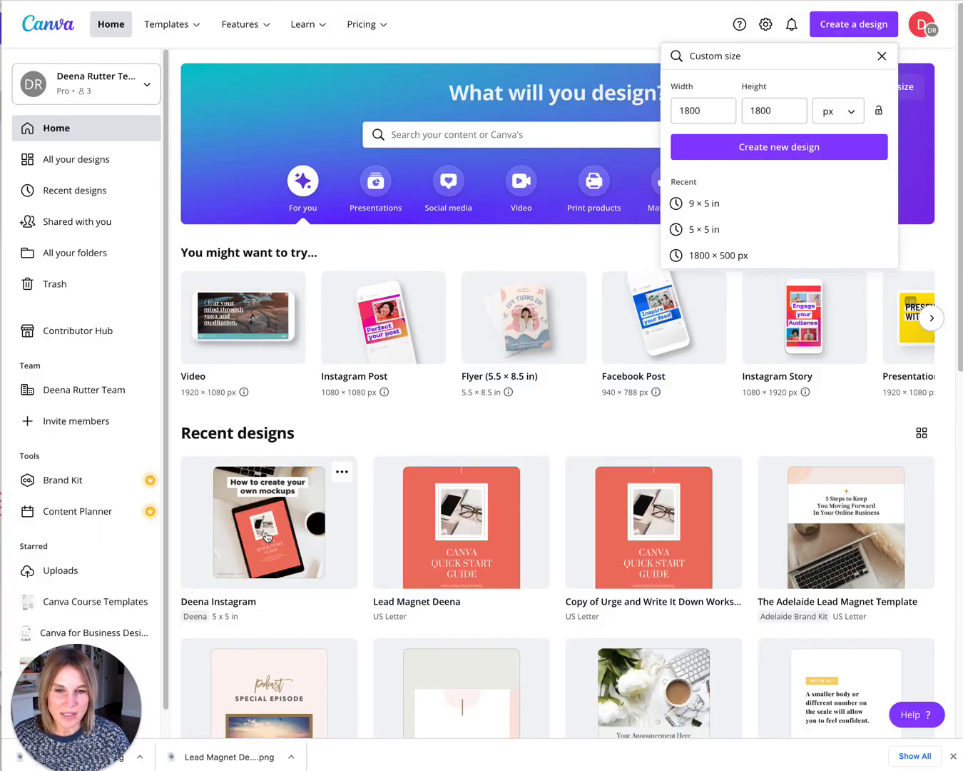
Open the Deena Instagram design and scroll down to its computer mockup example page.
{"action": "left_click", "coordinate": [270, 541]}
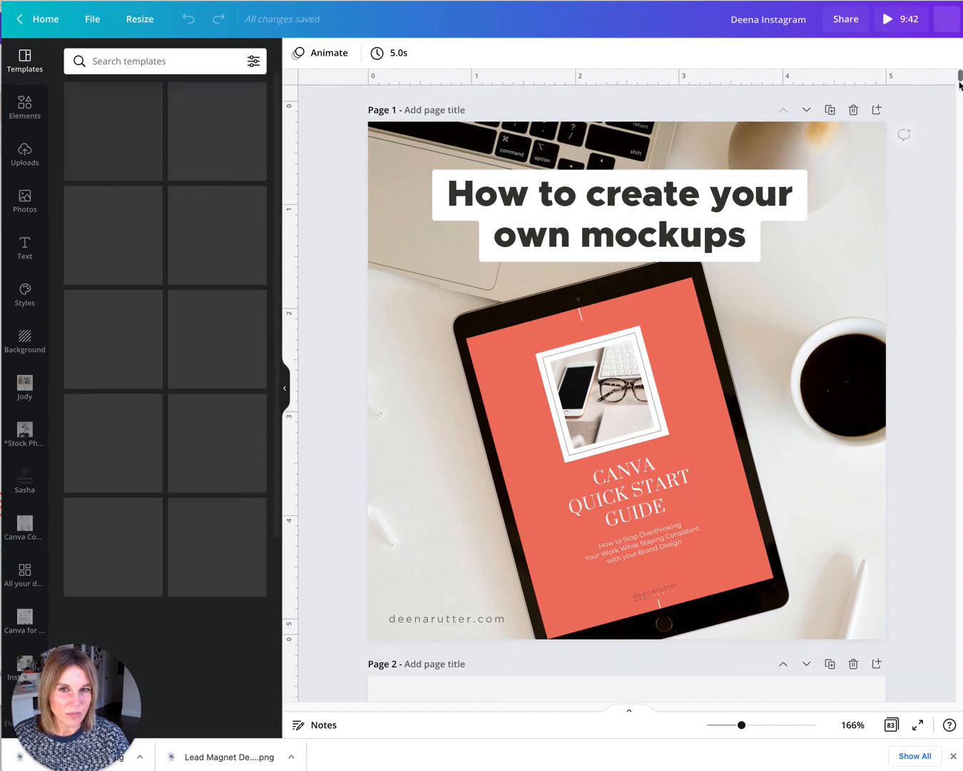
{"action": "left_click_drag", "start_coordinate": [959, 79], "coordinate": [953, 111]}
{"action": "scroll", "coordinate": [939, 103], "scroll_direction": "down", "scroll_amount": 5}
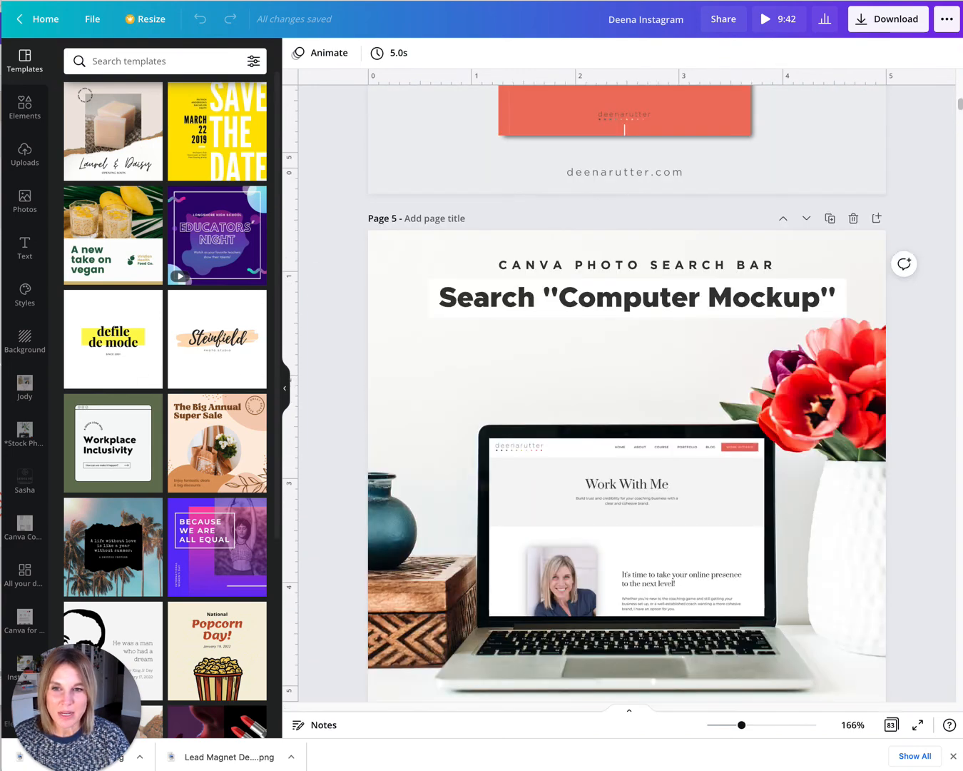